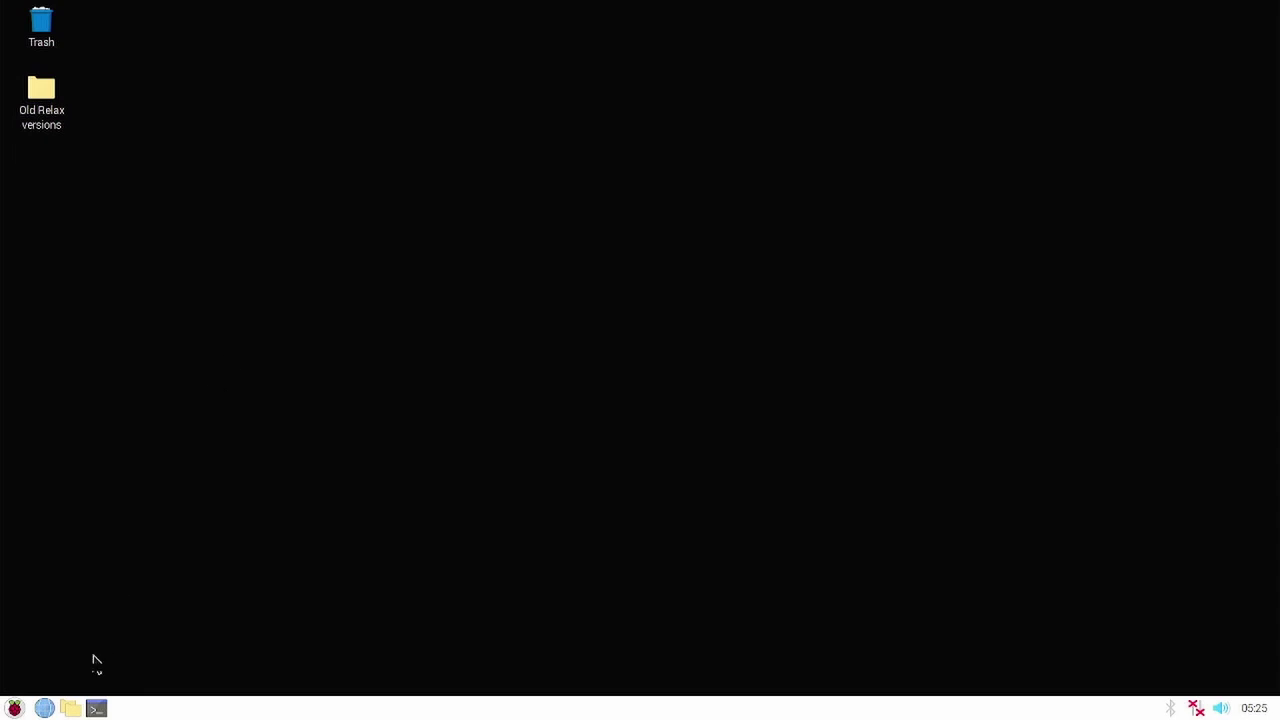
Open Relax2_main.py from the Relax2 folder in the home directory.
click(69, 709)
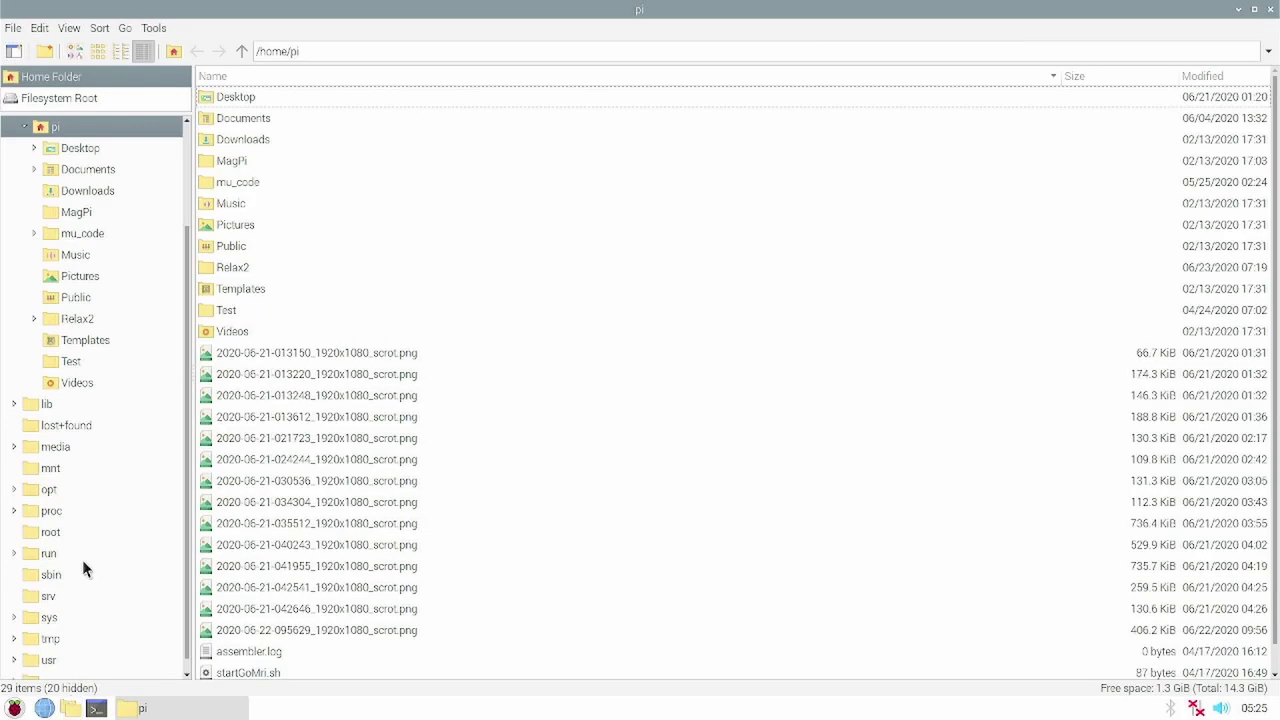
double_click(226, 270)
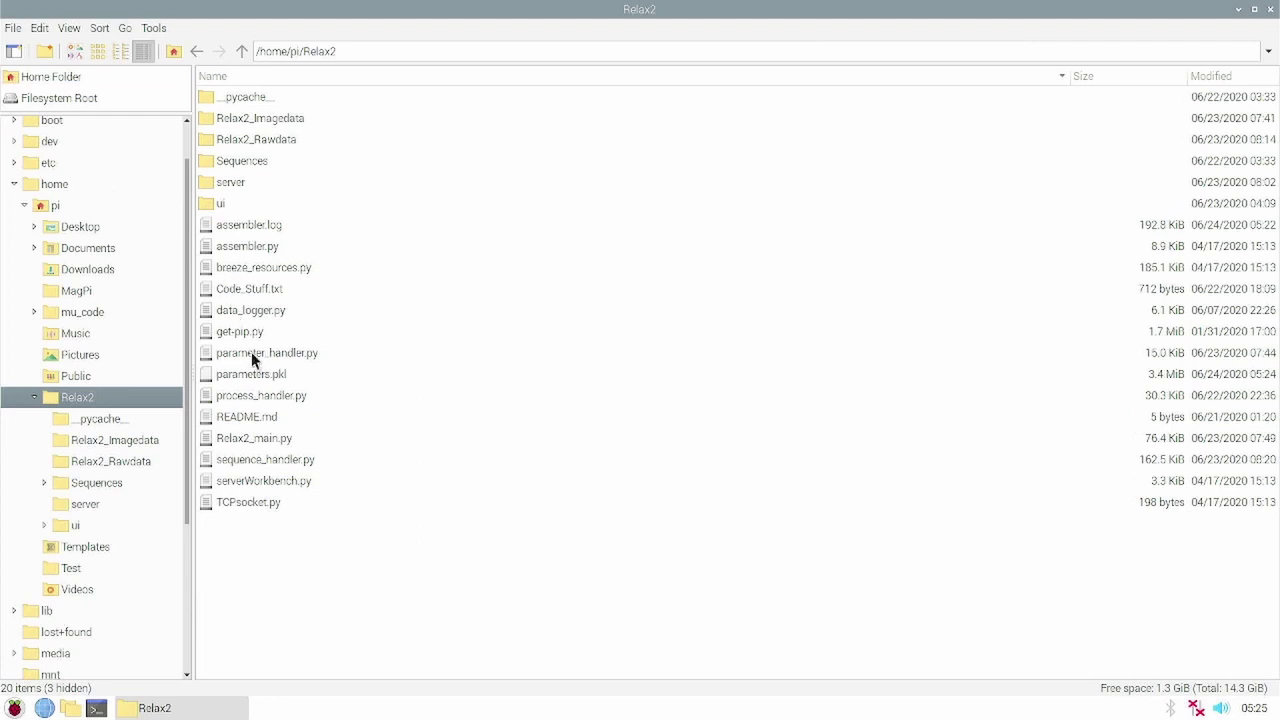
double_click(261, 442)
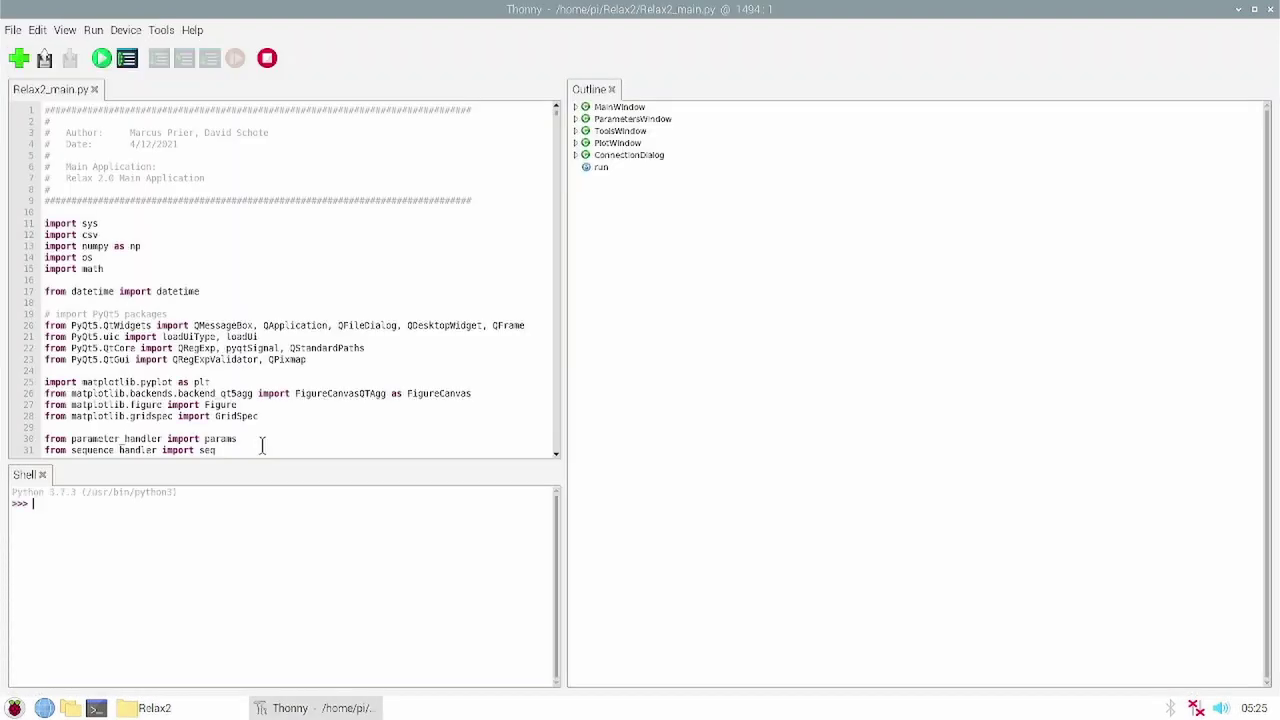
Run the Relax2_main.py script and connect to the scanner server at 192.168.1.84.
click(103, 61)
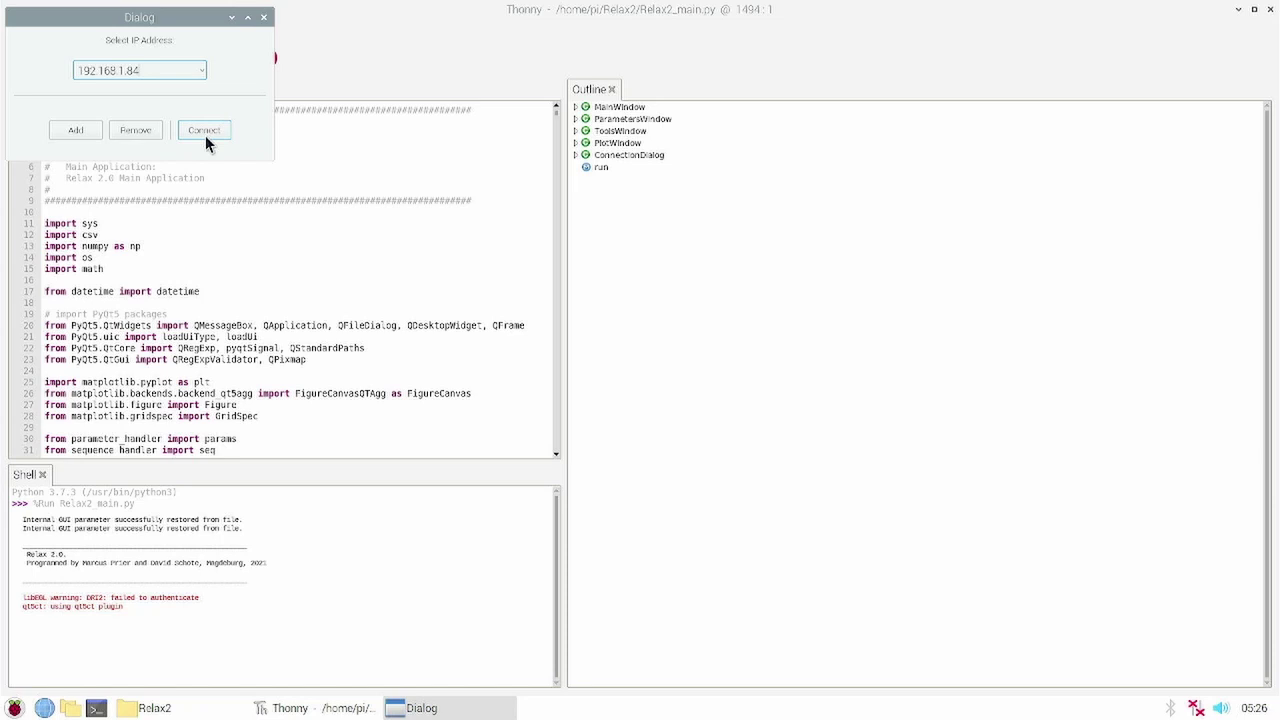
click(205, 135)
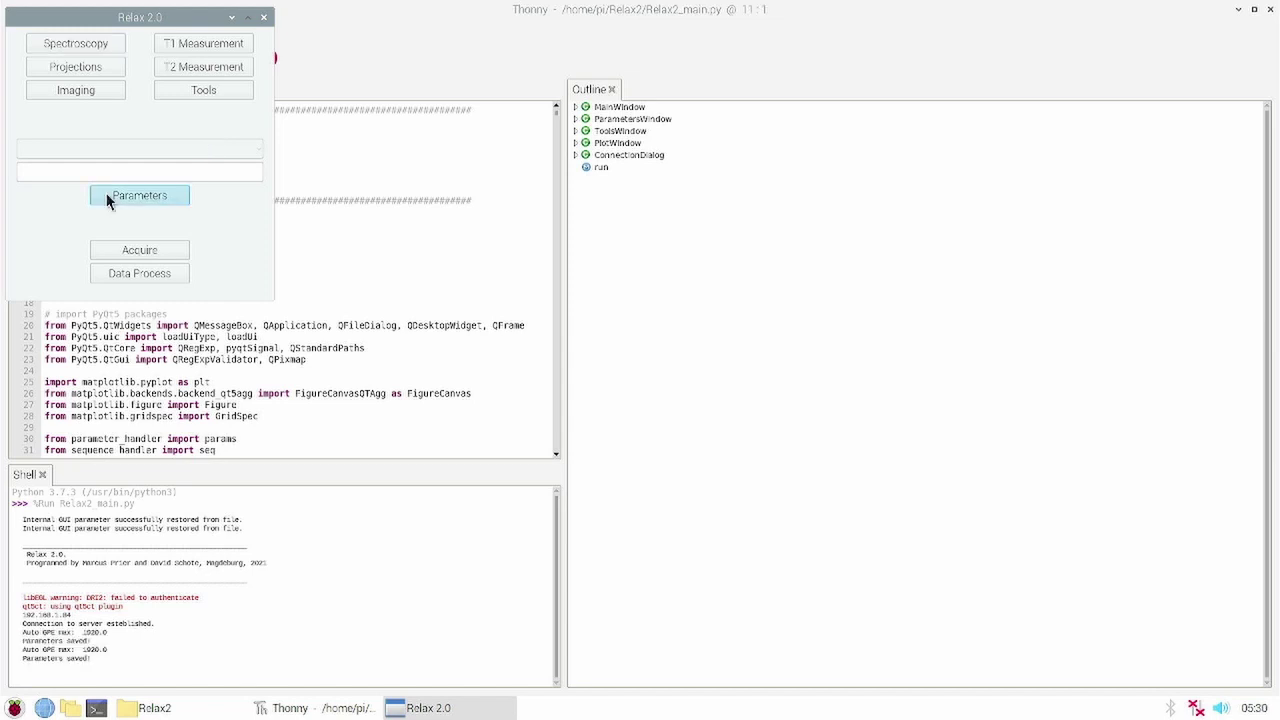
Open the acquisition parameters and set the sampling time to 6 ms.
click(121, 200)
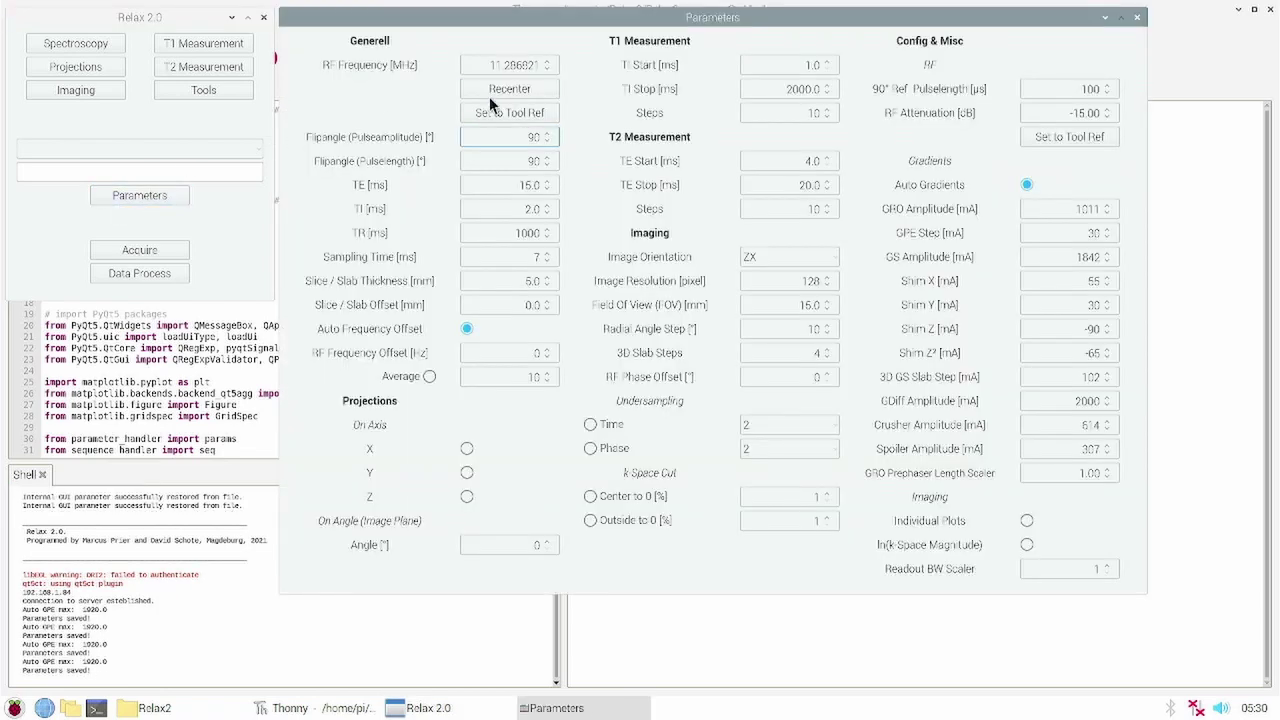
drag(505, 185, 536, 186)
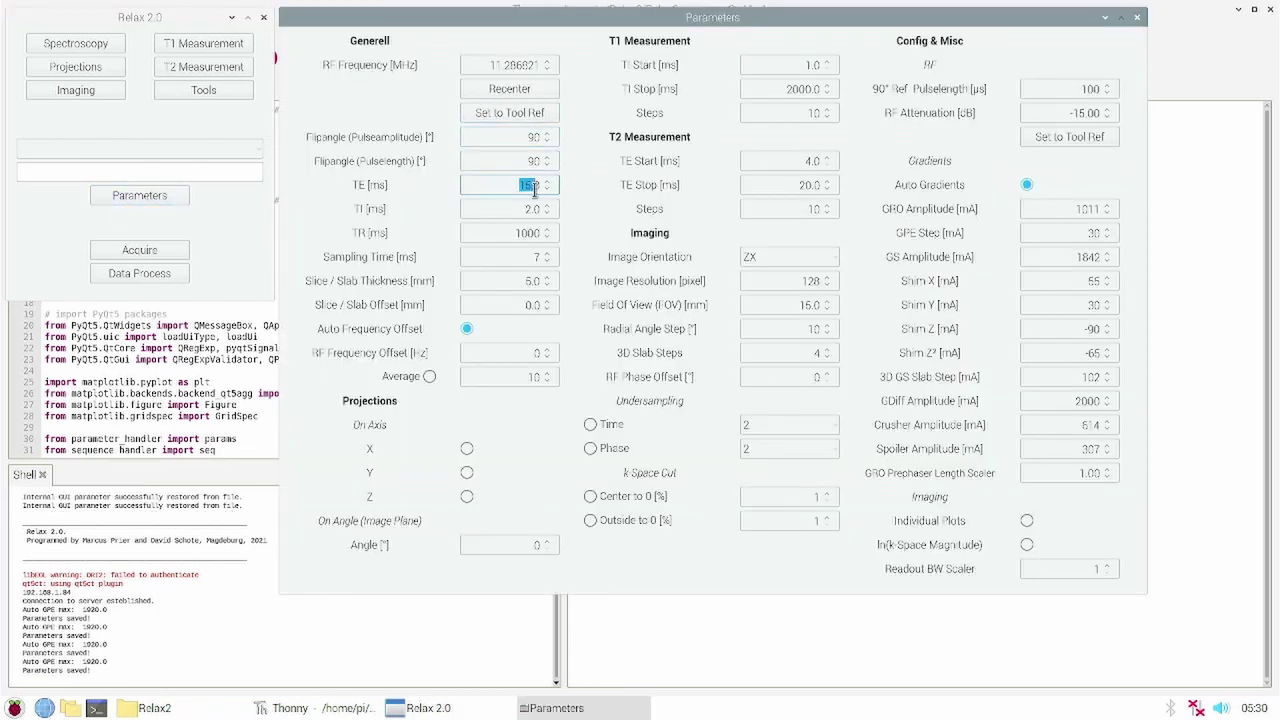
click(521, 259)
click(548, 261)
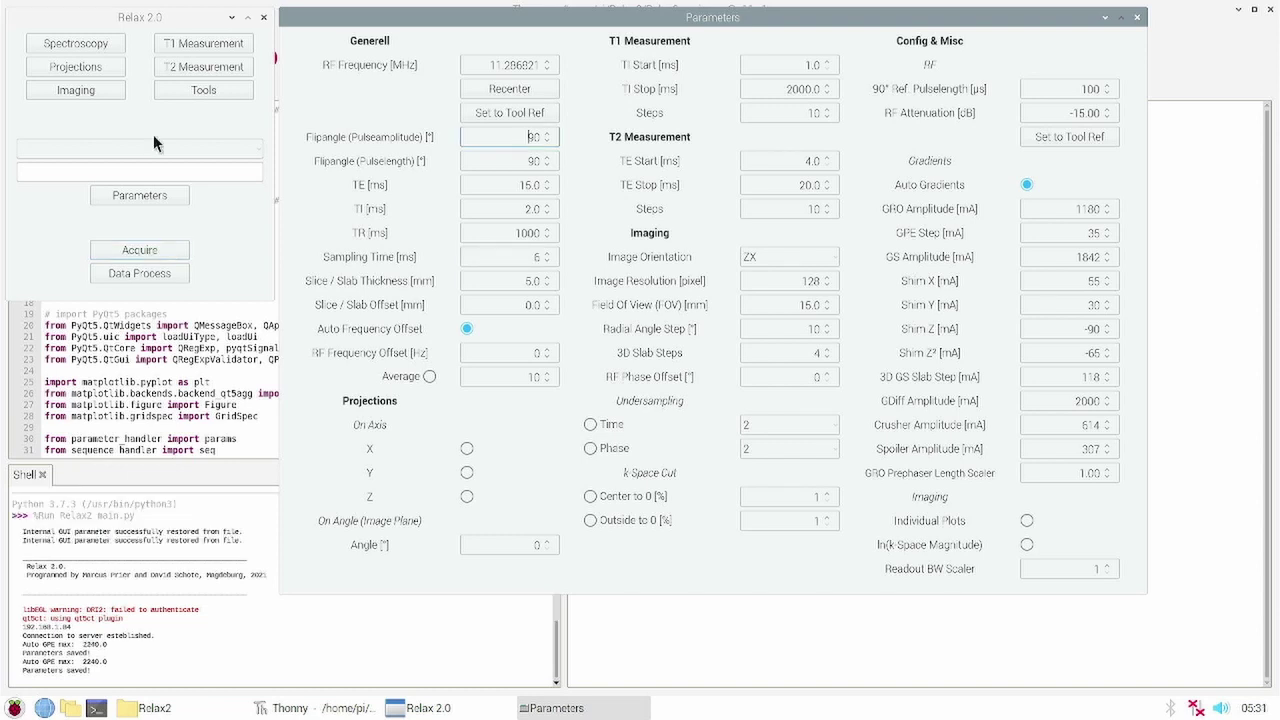
Acquire and process a spectroscopy measurement with the Spin Echo sequence.
click(93, 52)
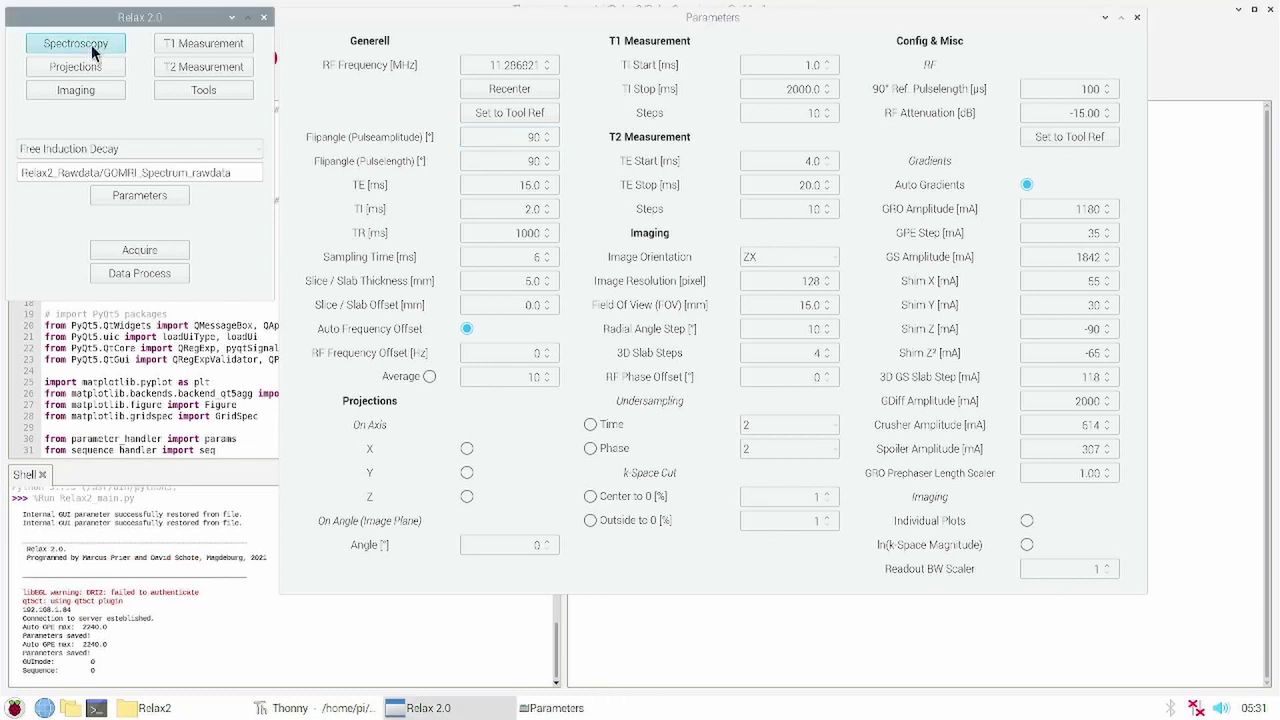
click(98, 150)
click(98, 170)
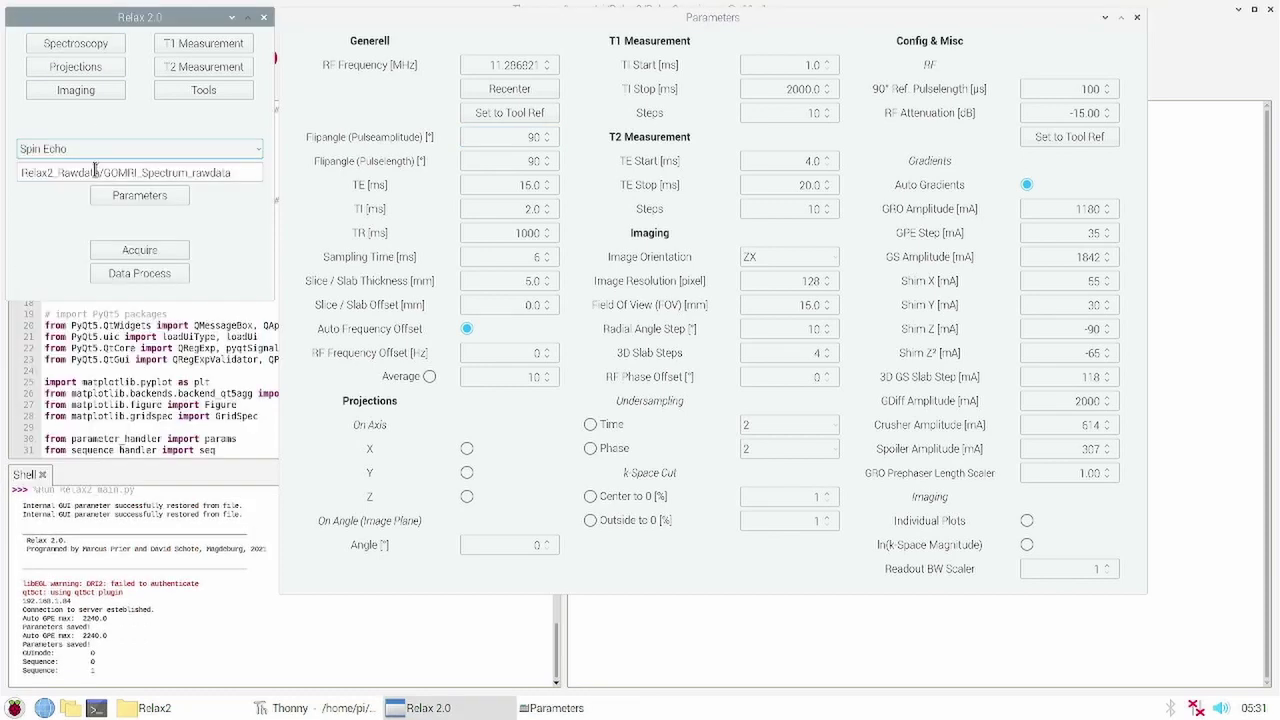
click(141, 251)
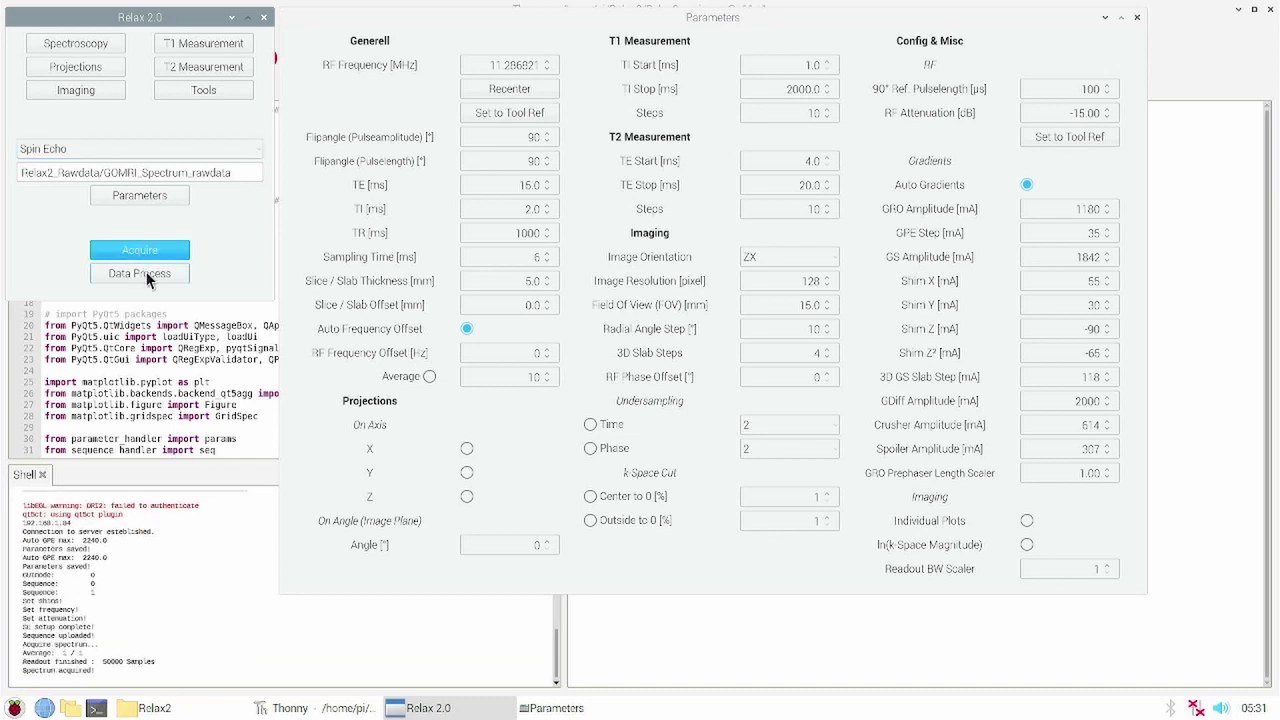
click(140, 274)
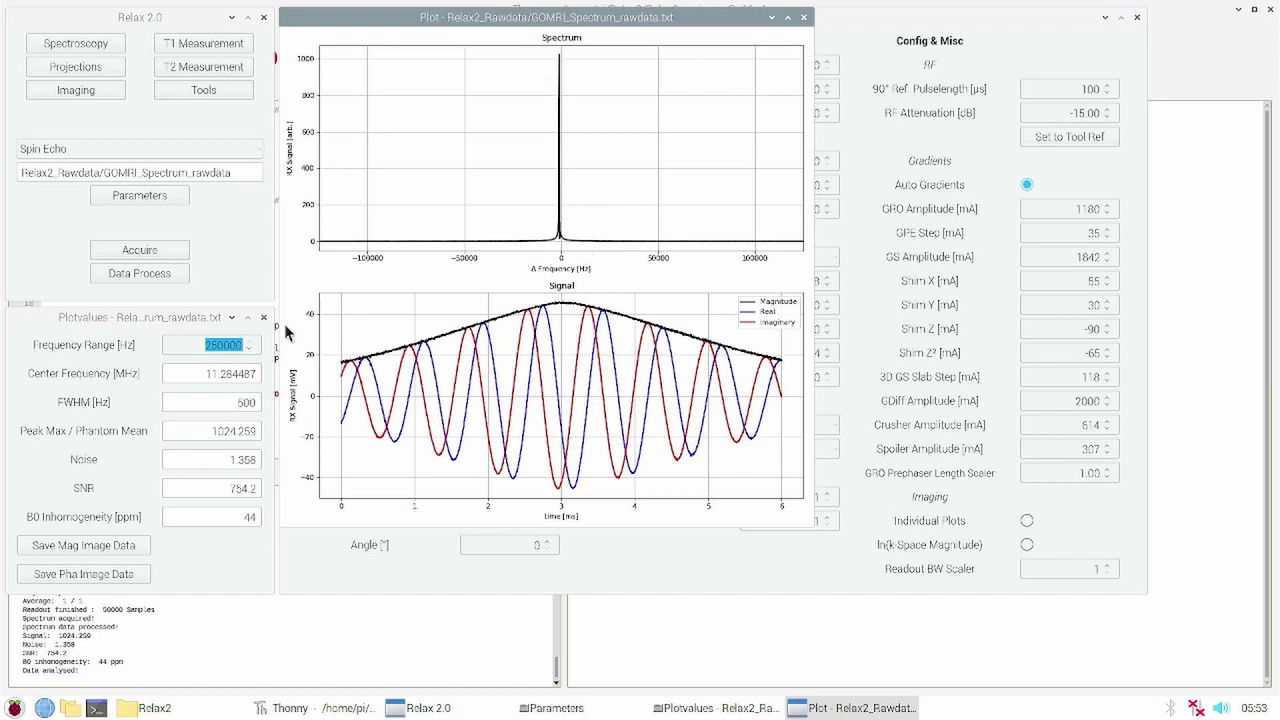
Replot the spectrum with a frequency range of 25000 Hz and move the two plot windows apart for comparison.
click(224, 346)
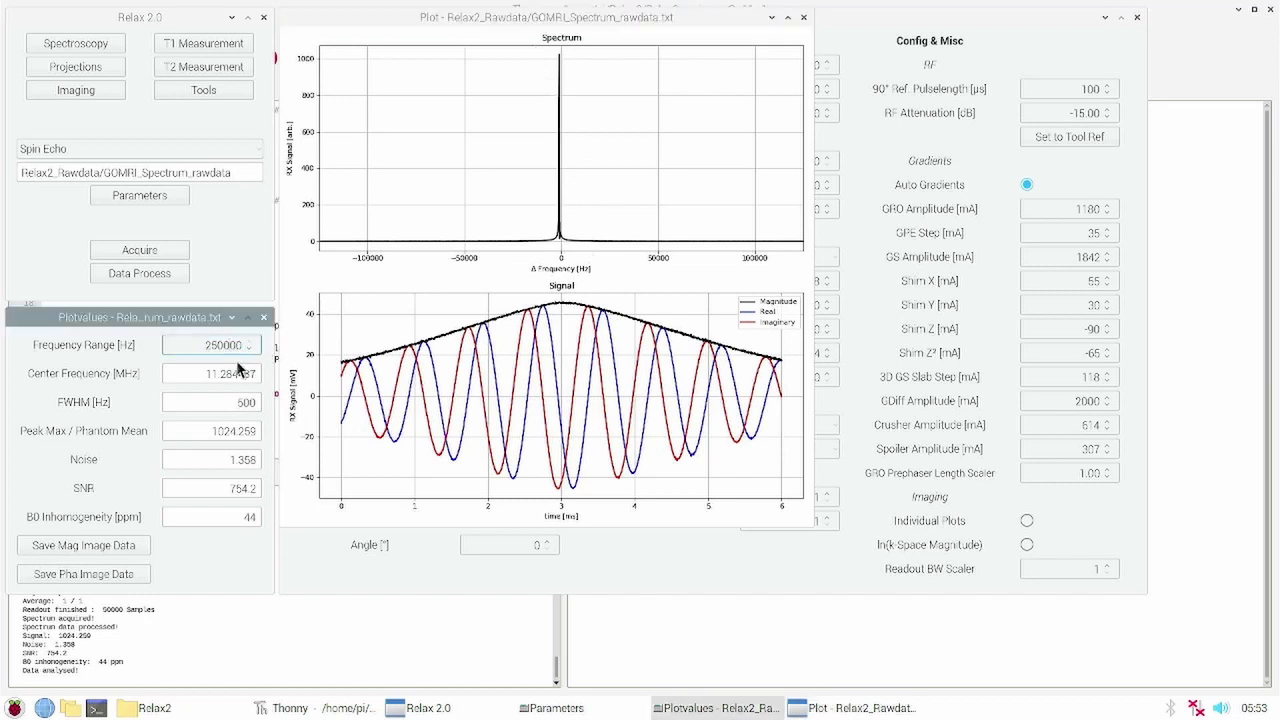
key(BackSpace)
key(Return)
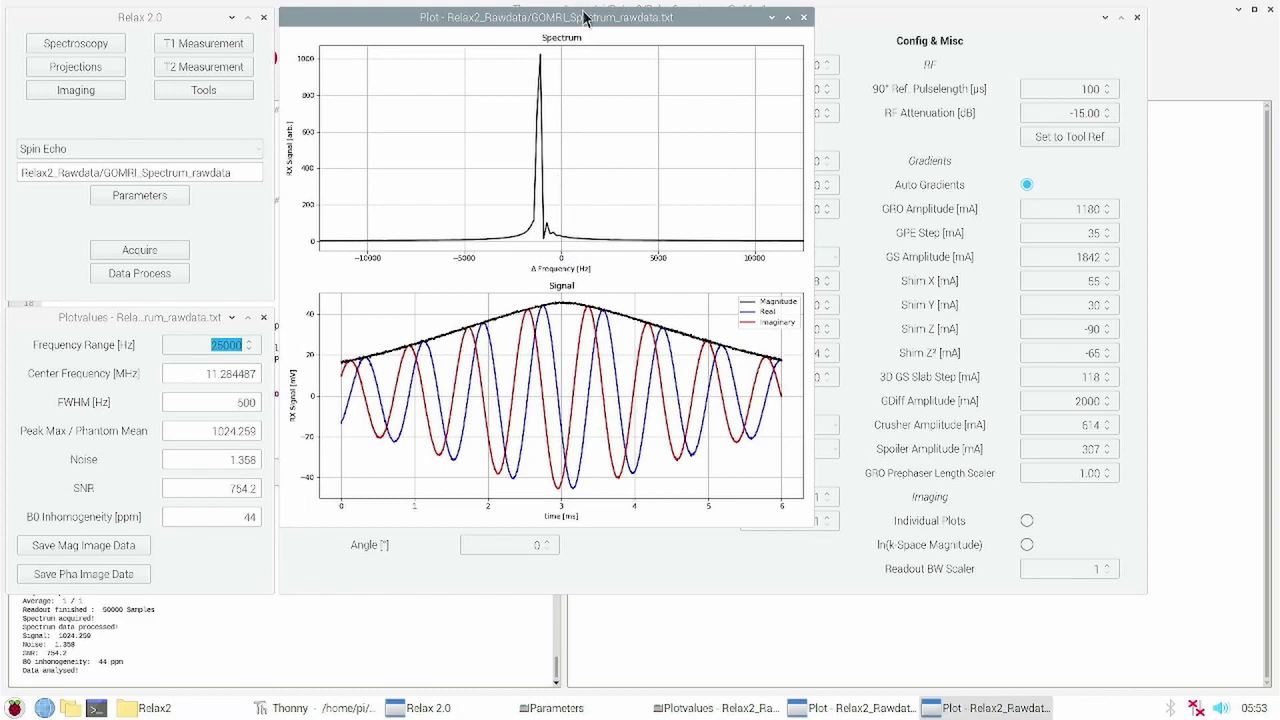
drag(584, 16, 640, 203)
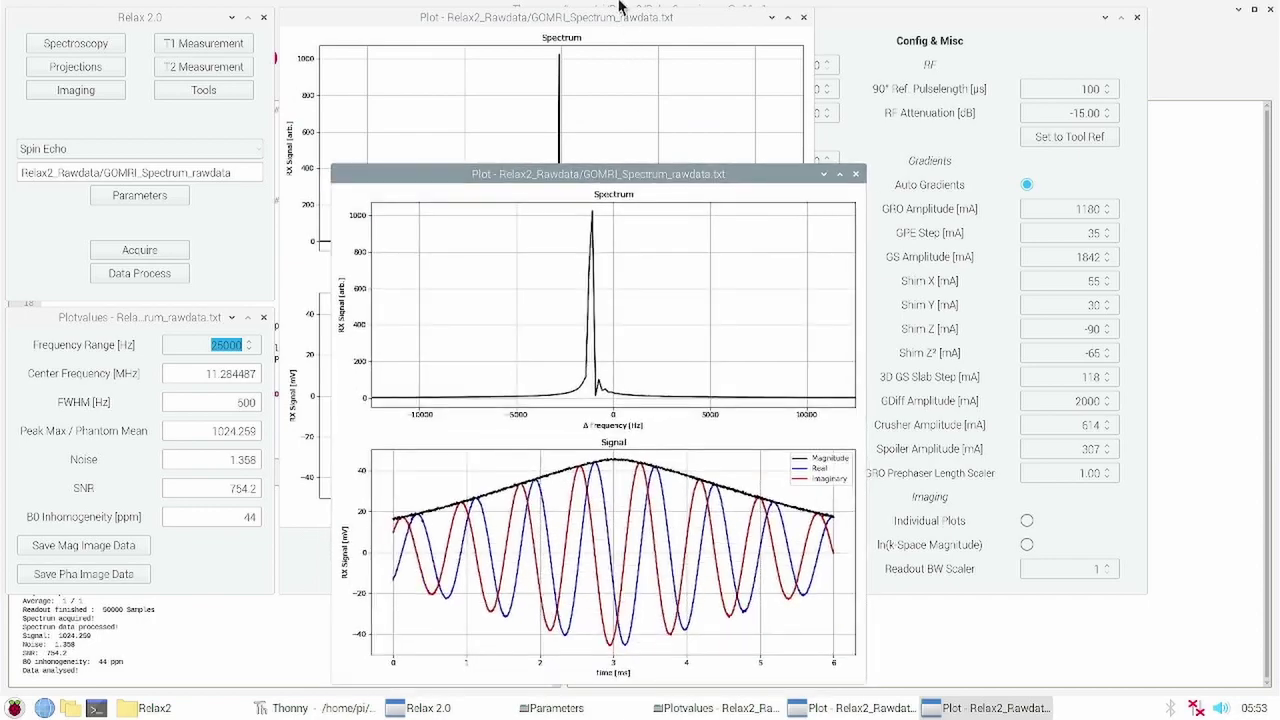
drag(617, 22, 1044, 167)
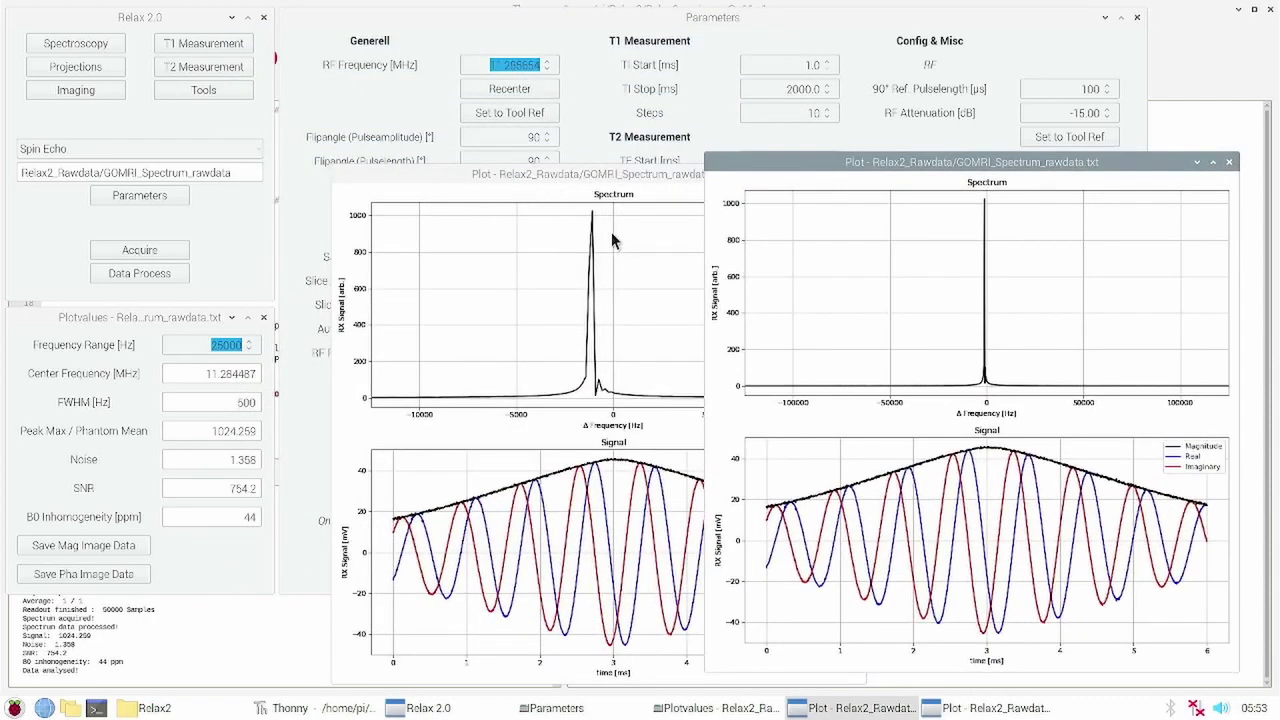
Recenter the RF frequency, then acquire and process the spin echo spectrum again.
click(515, 90)
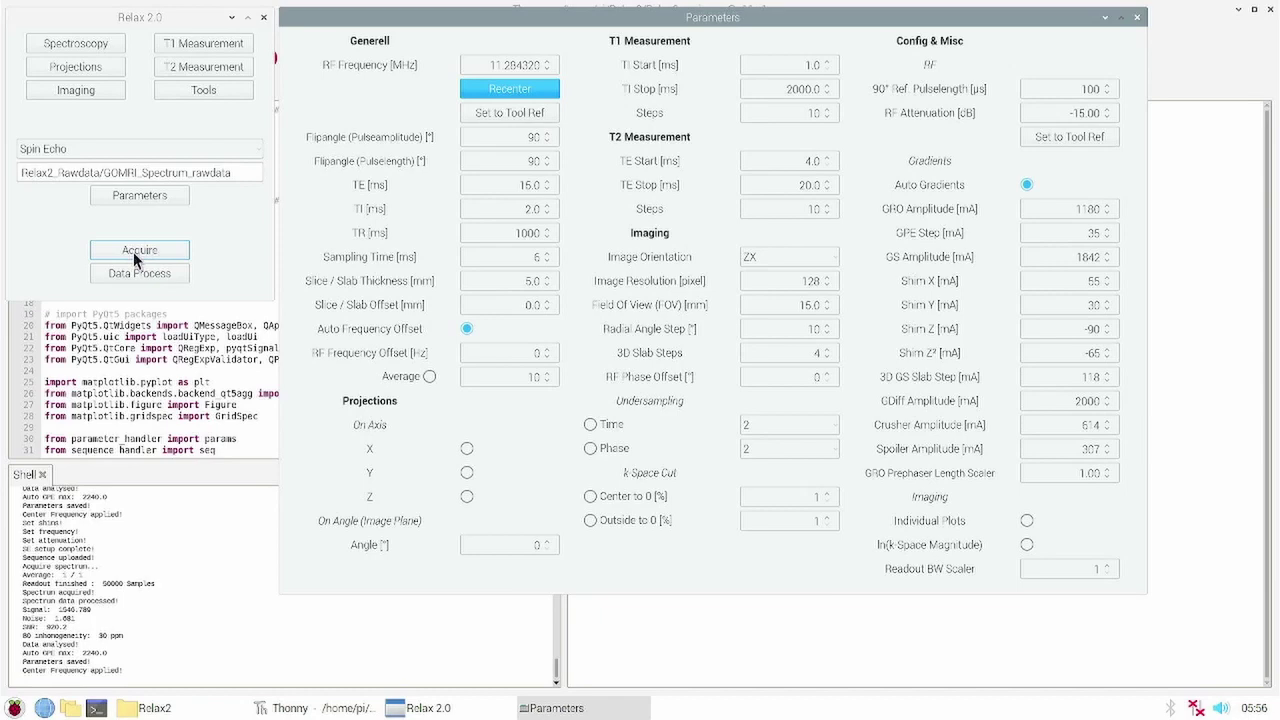
click(127, 252)
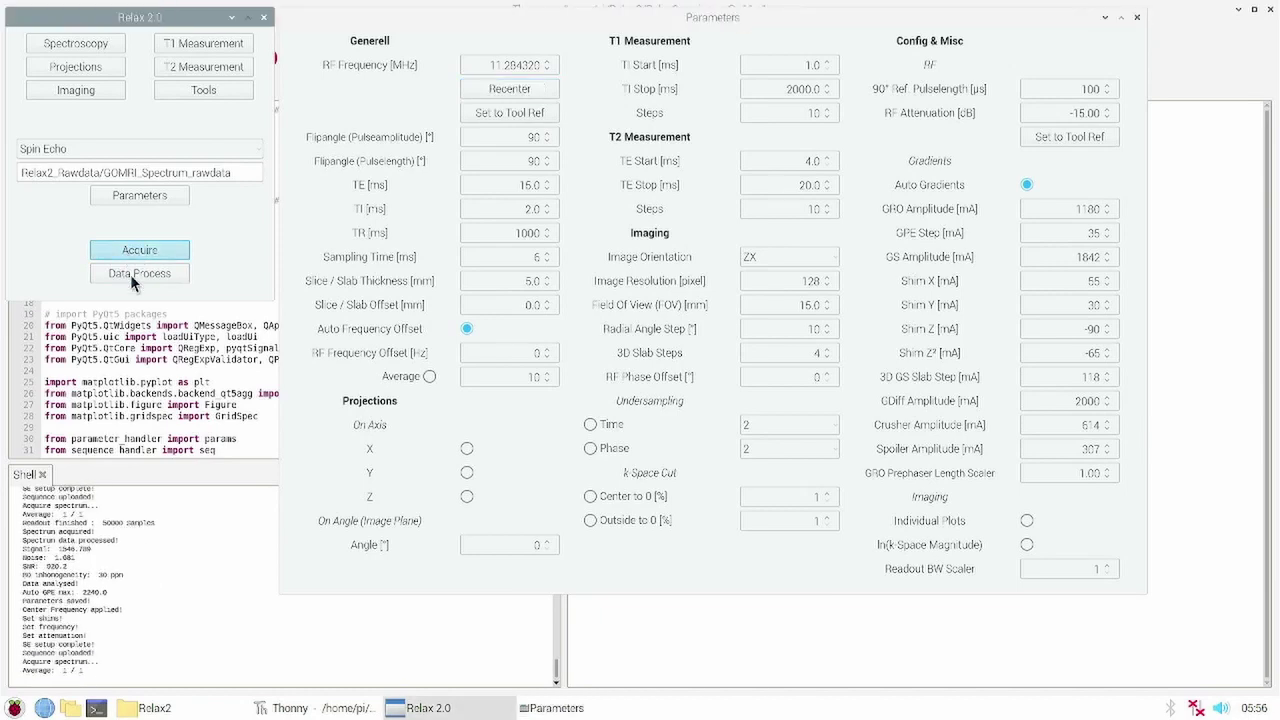
click(130, 274)
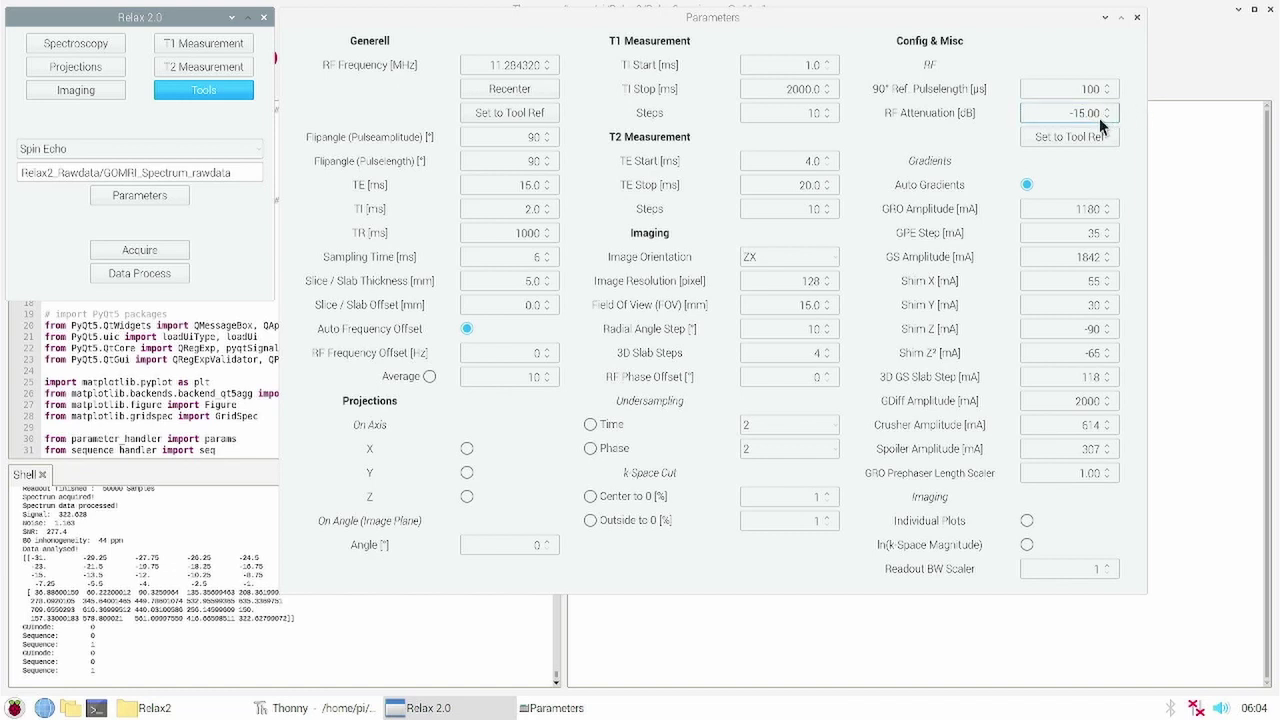
Run the TrAdj tool from -31 to -1 dB in 20 steps and apply its reference value as the RF attenuation.
click(208, 95)
click(171, 530)
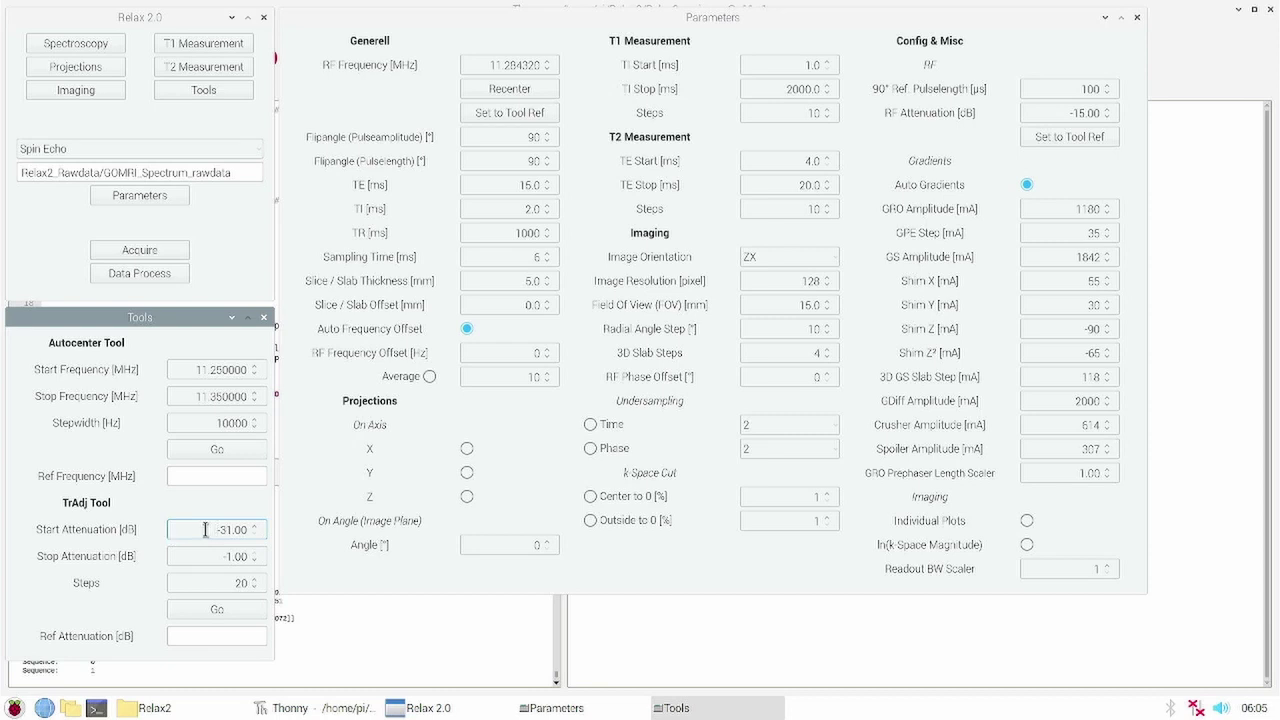
click(232, 556)
click(227, 588)
click(206, 610)
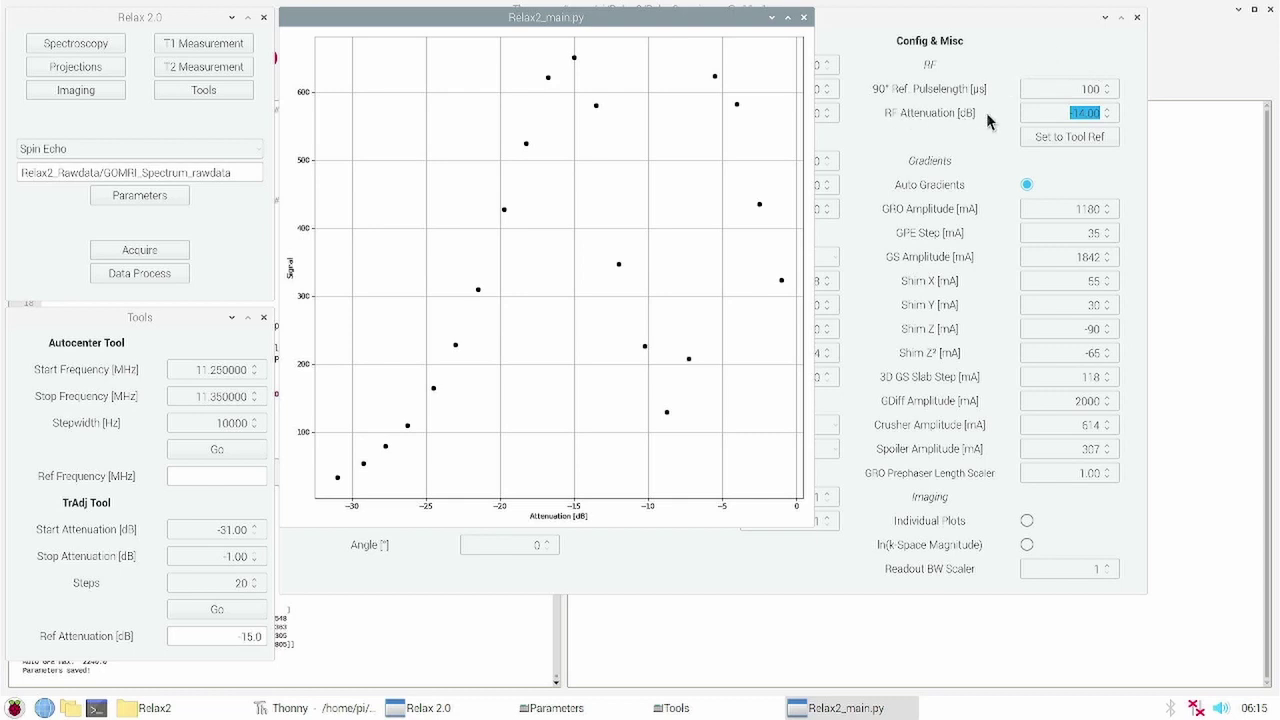
click(1076, 148)
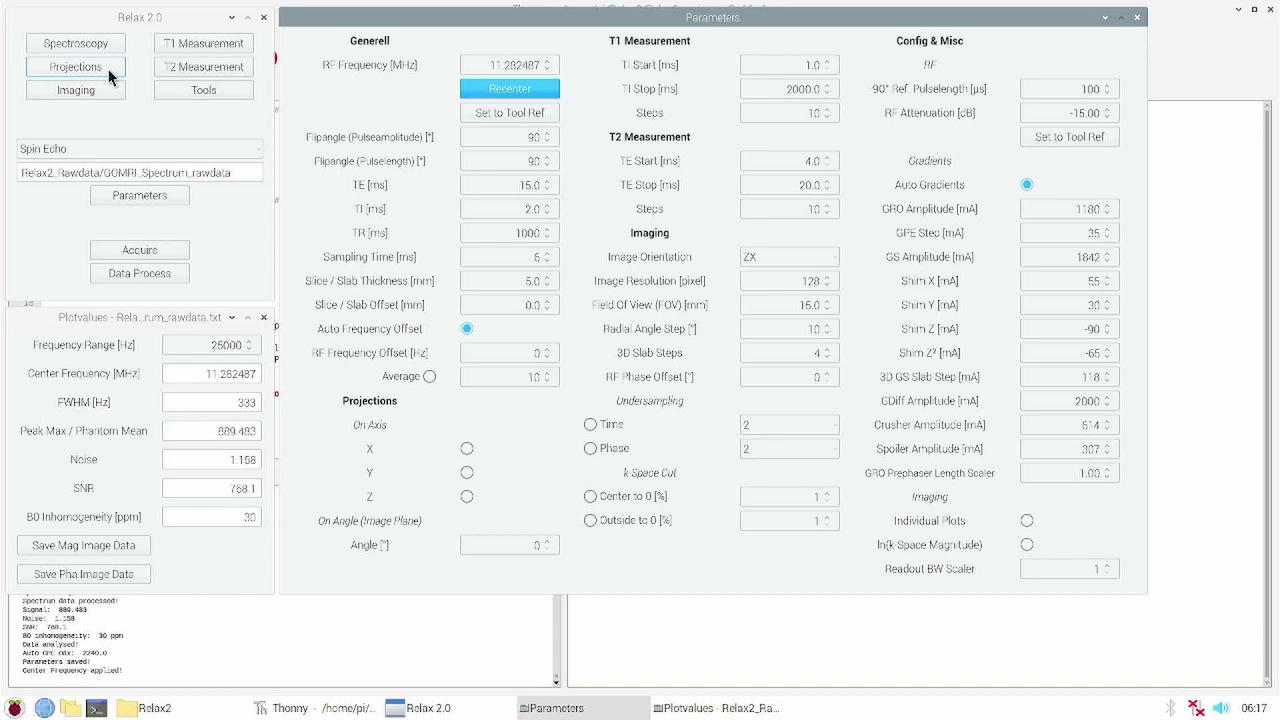
Acquire and process Spin Echo (On Axis) projections along the X, Y and Z axes.
click(110, 76)
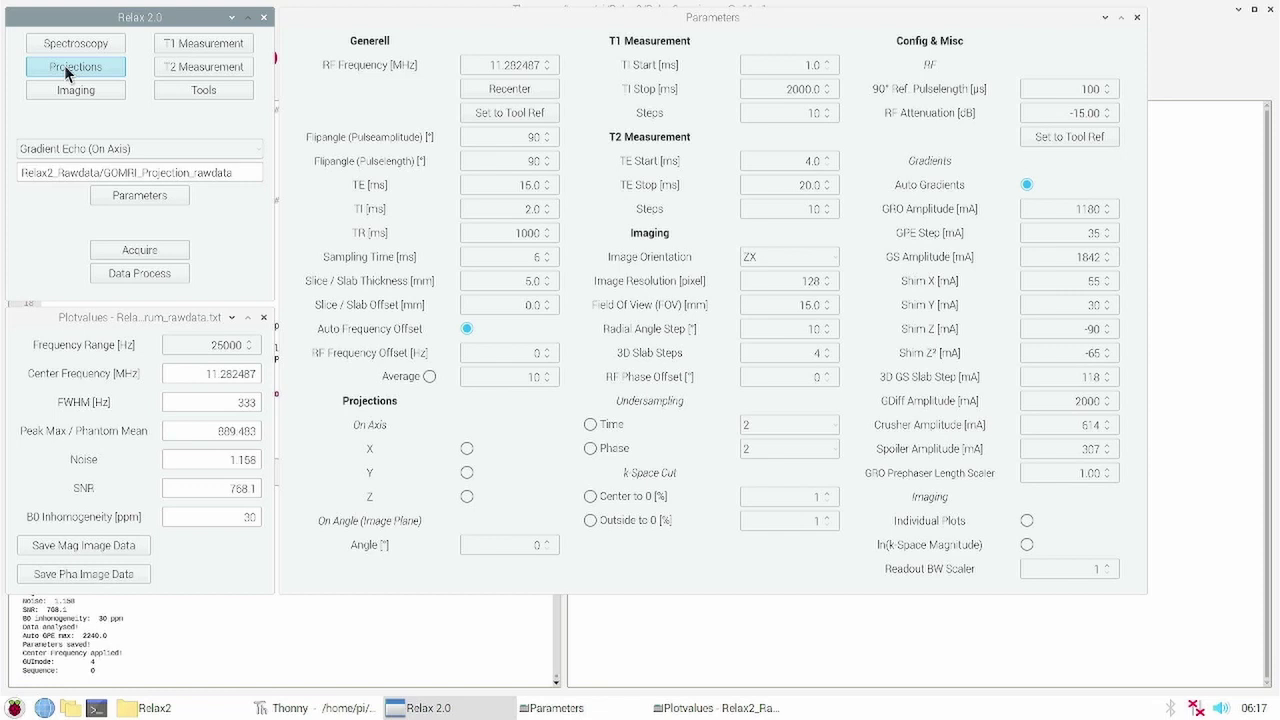
click(80, 149)
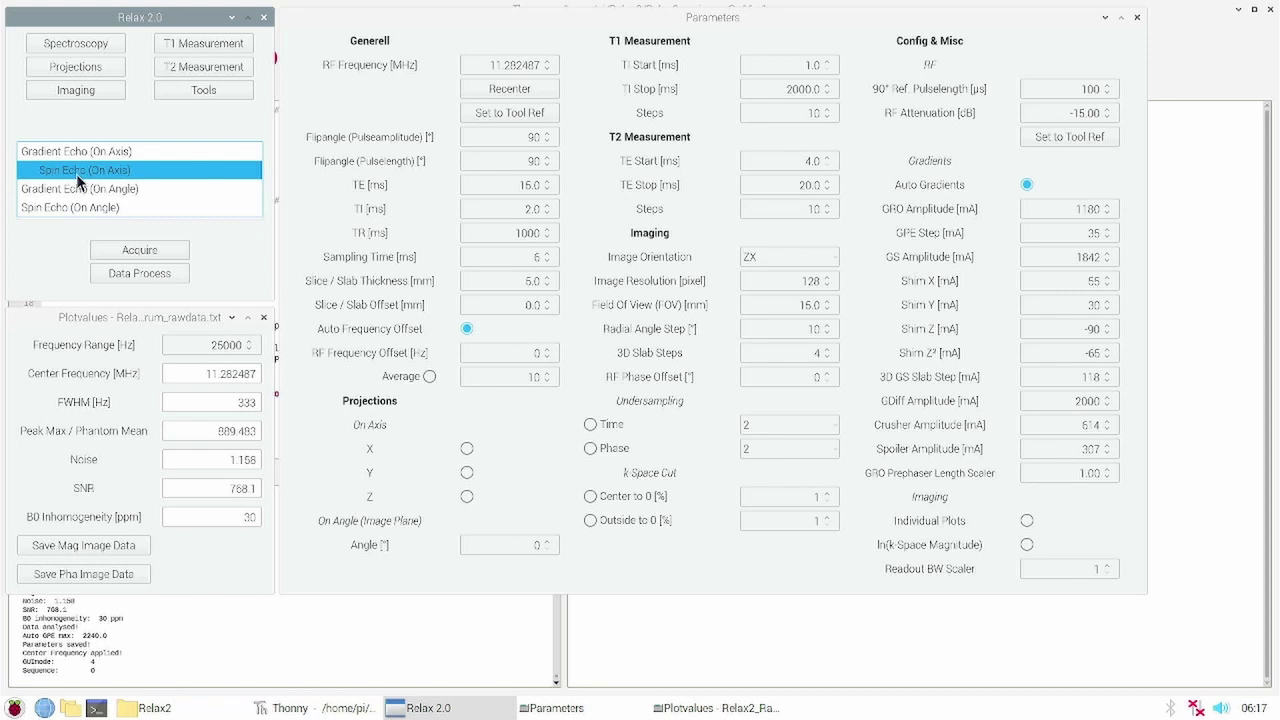
click(80, 170)
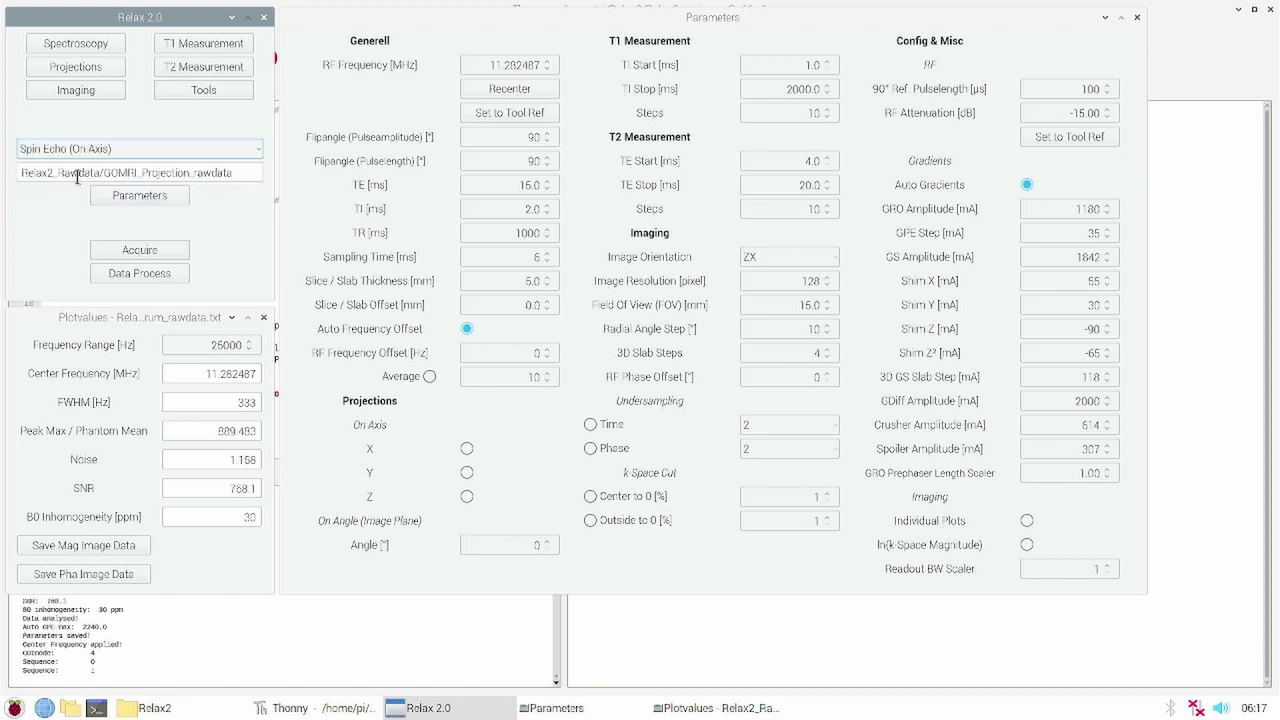
click(466, 449)
click(467, 473)
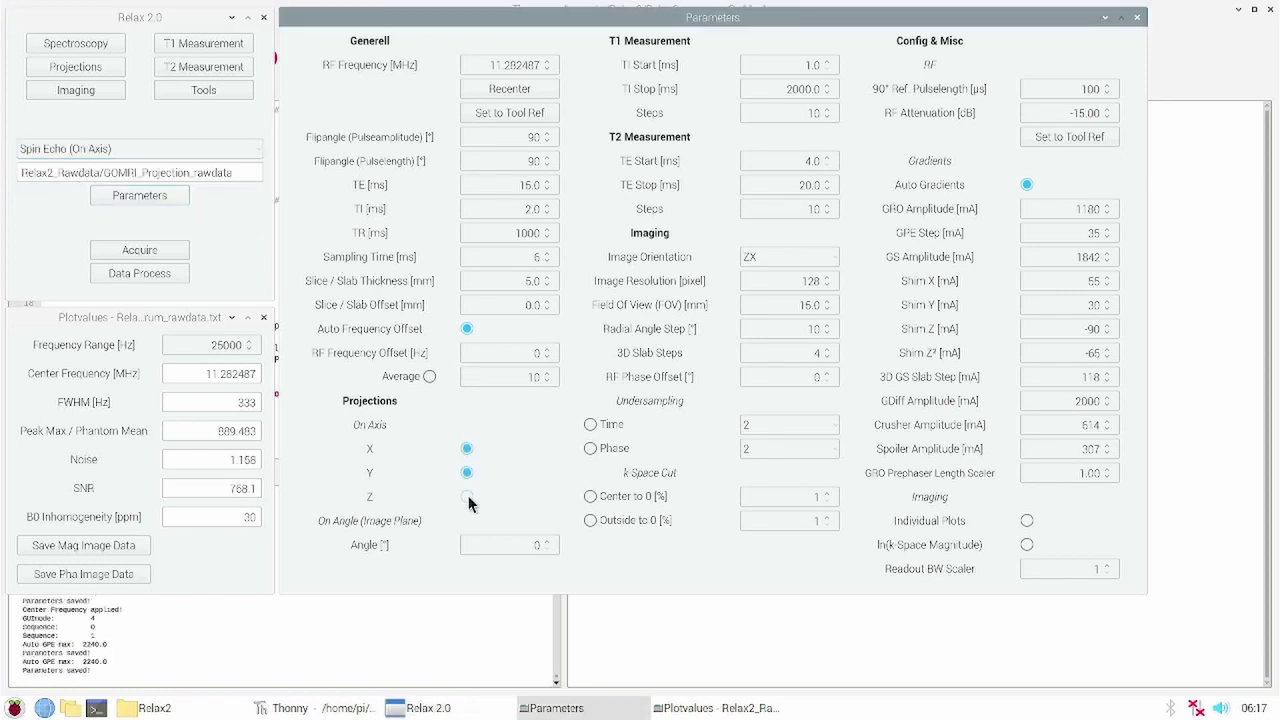
click(467, 498)
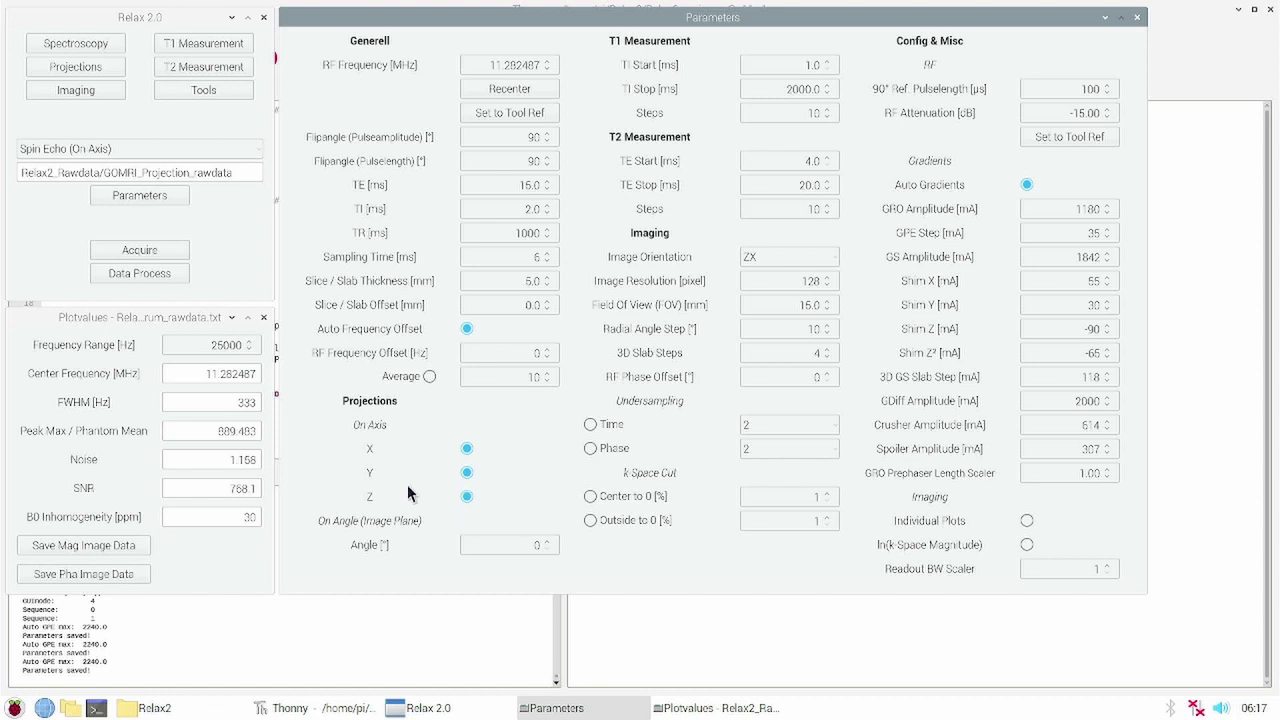
click(157, 253)
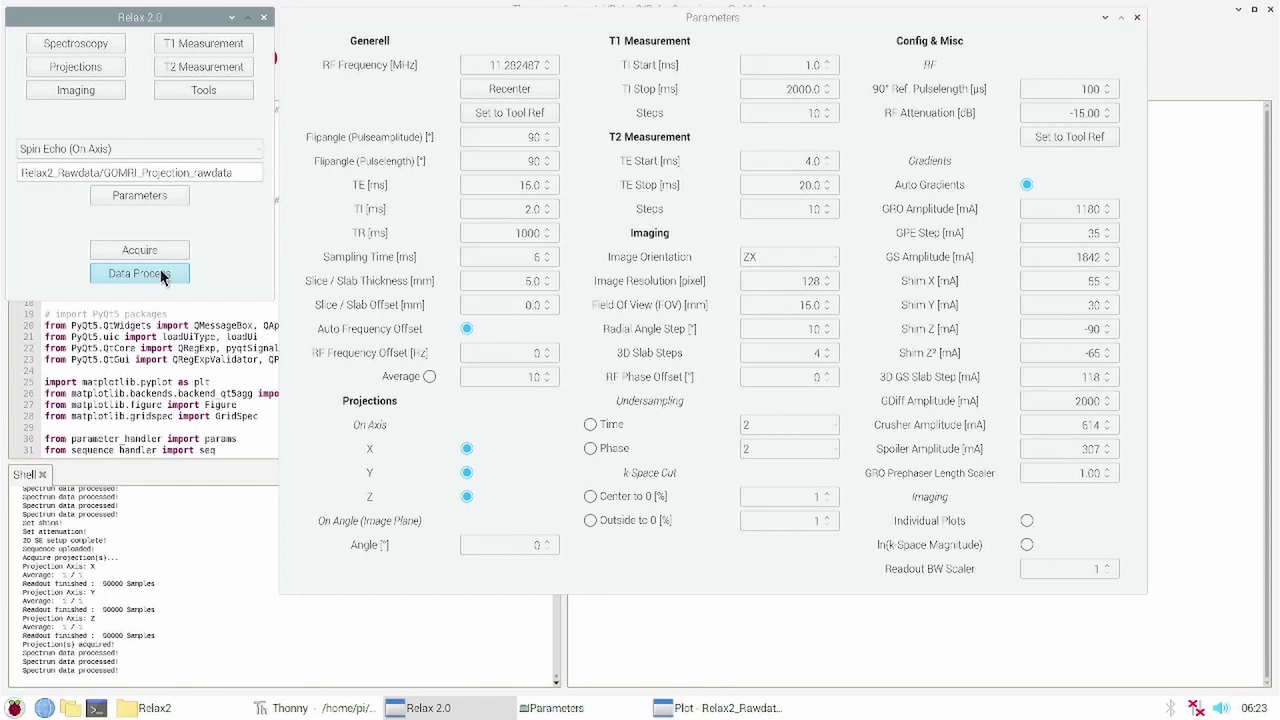
click(163, 276)
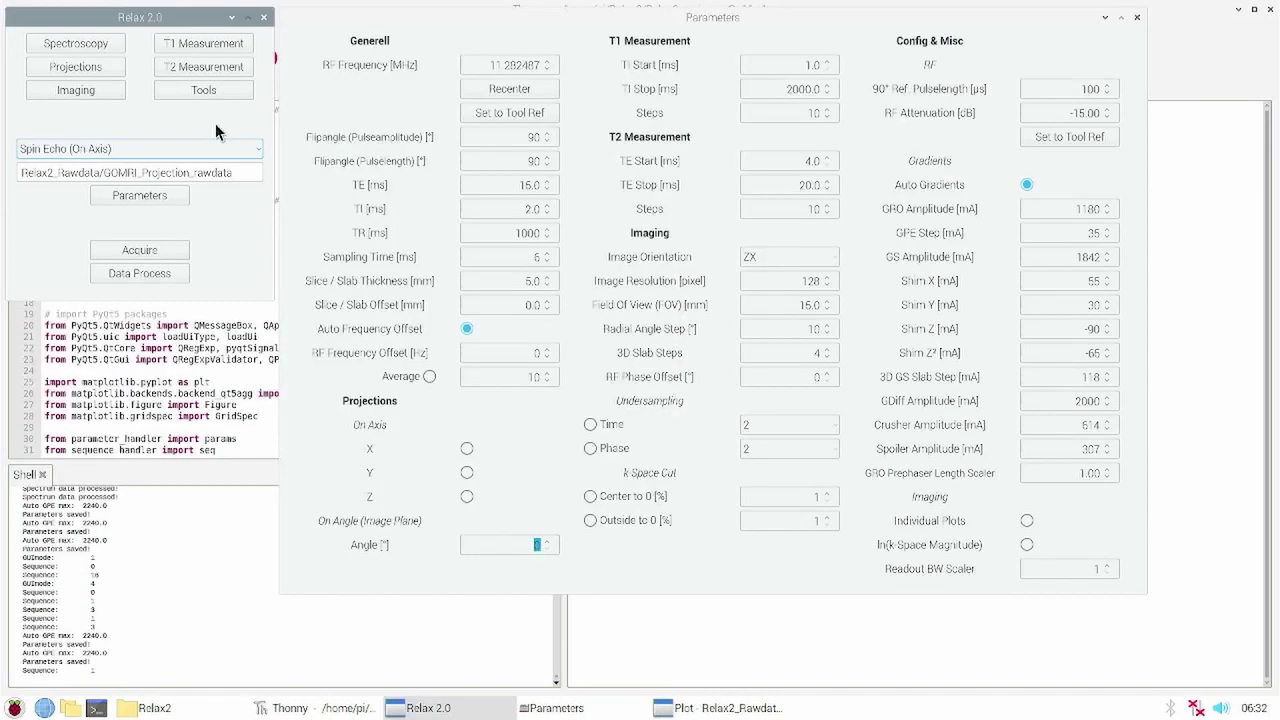
Acquire and process a Spin Echo (On Angle) projection at an angle of 45°.
click(184, 148)
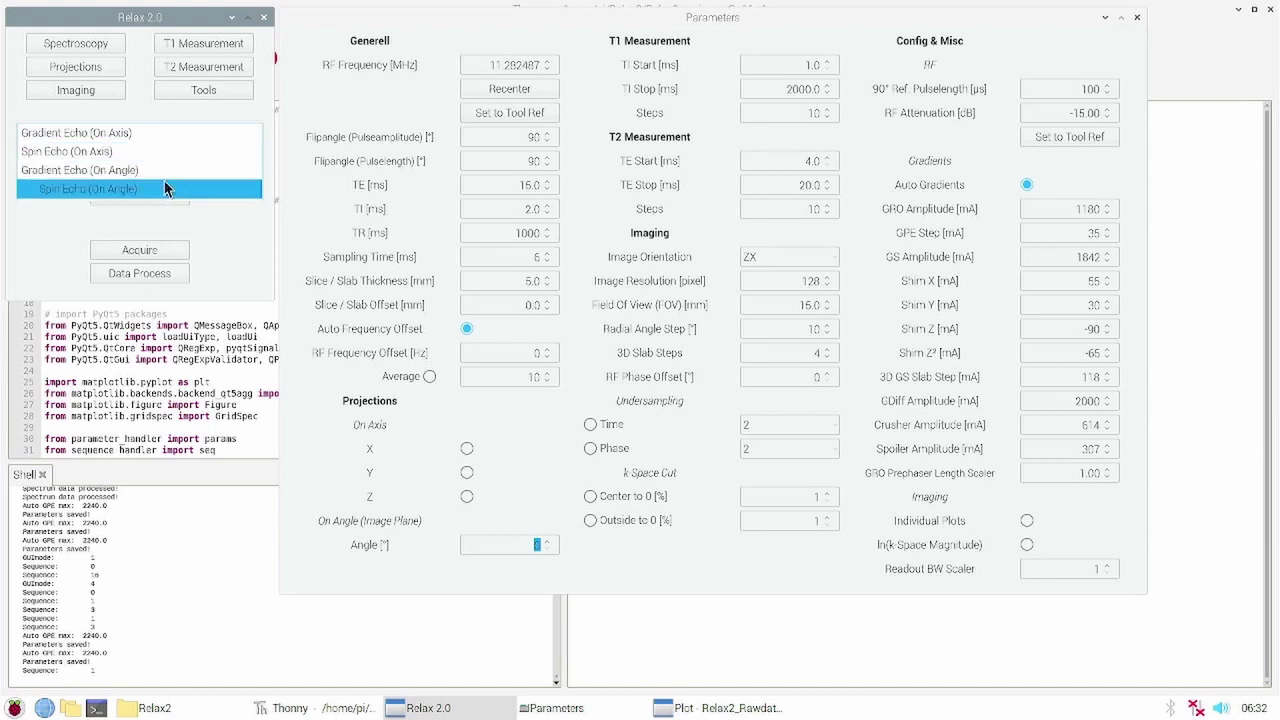
click(167, 189)
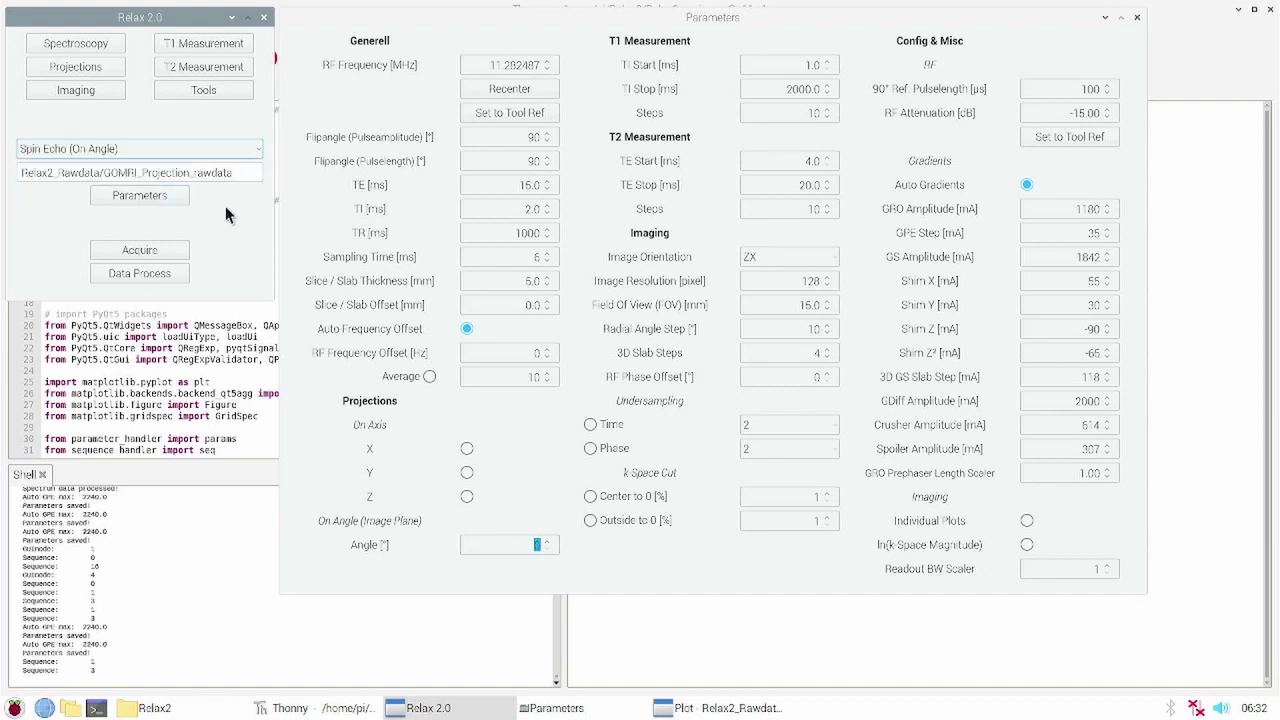
click(523, 545)
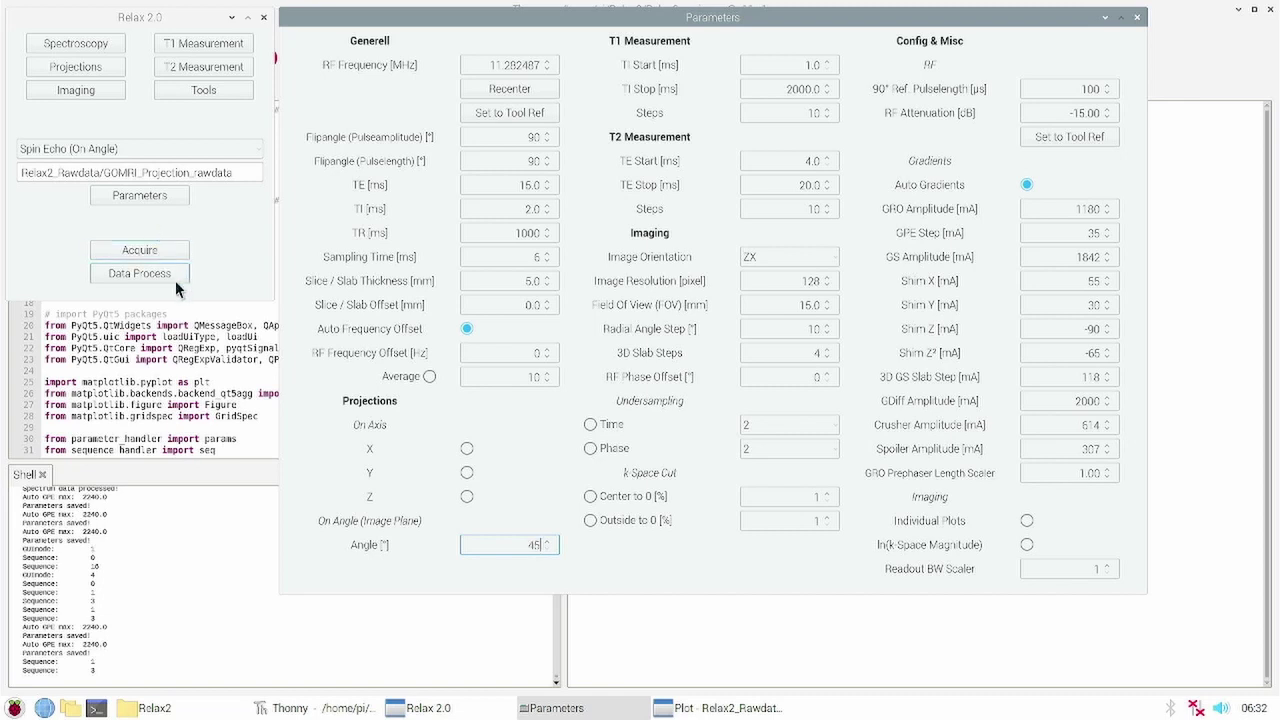
key(Return)
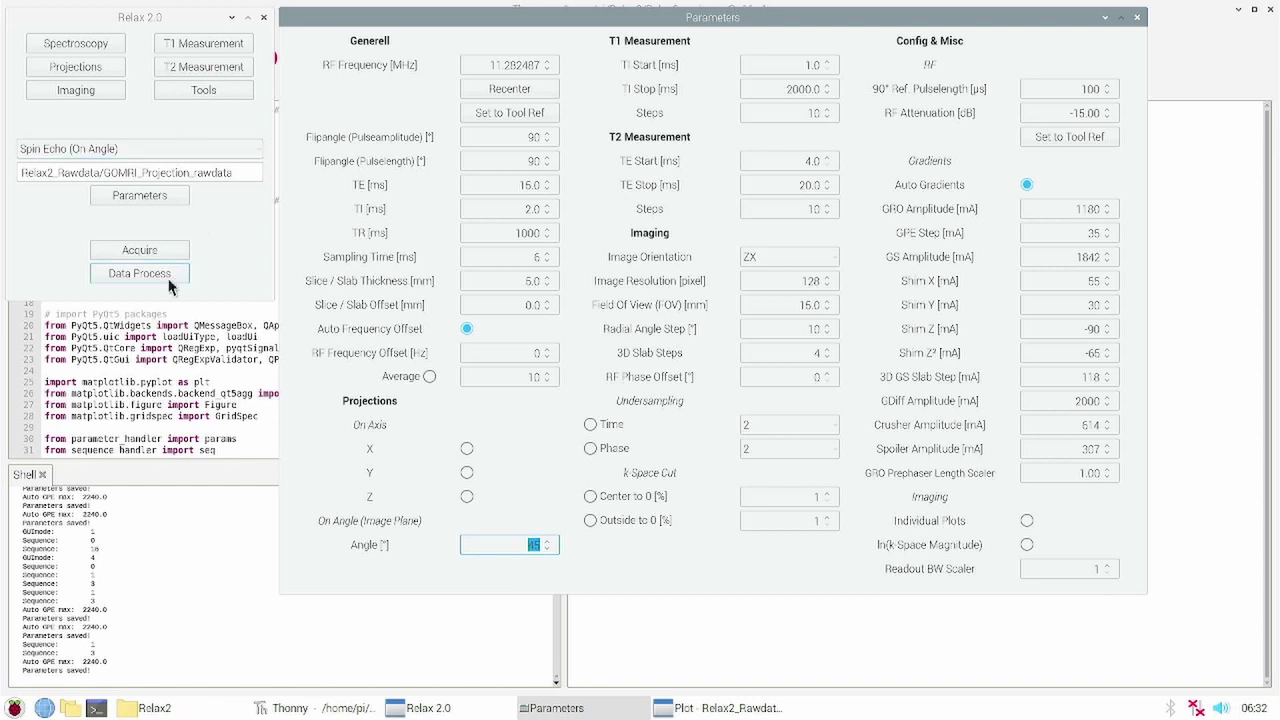
click(169, 250)
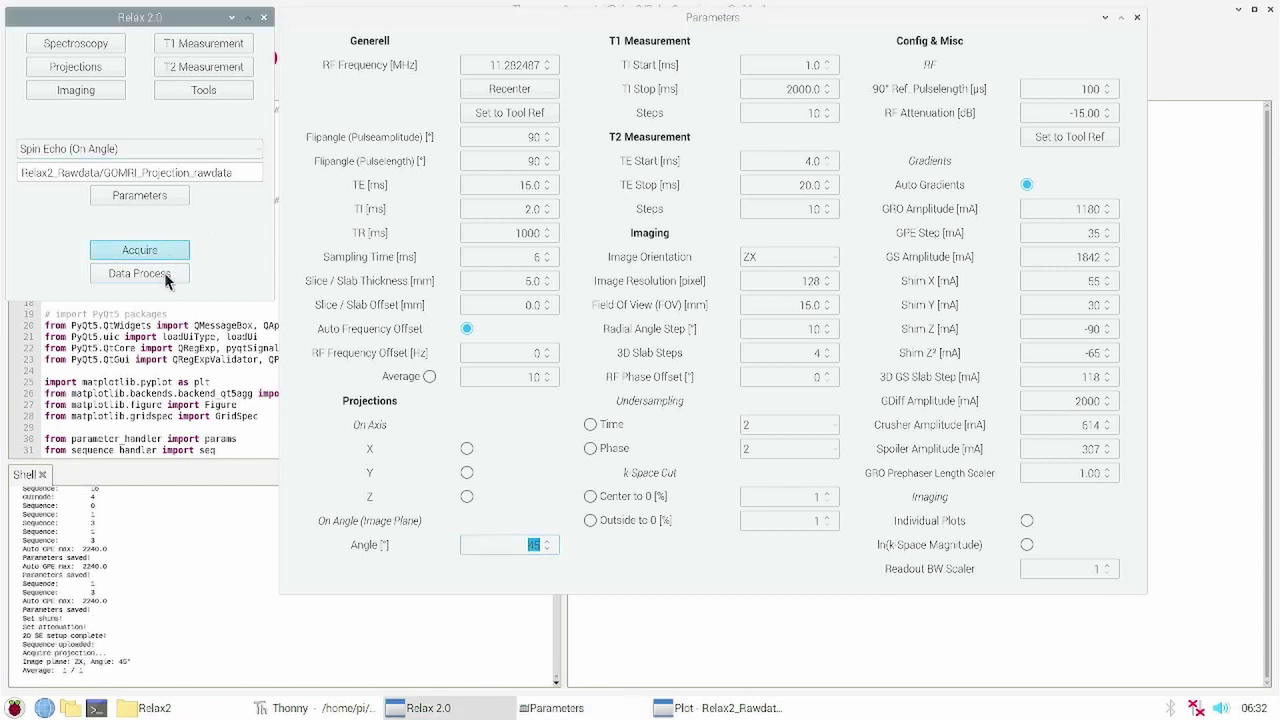
click(166, 277)
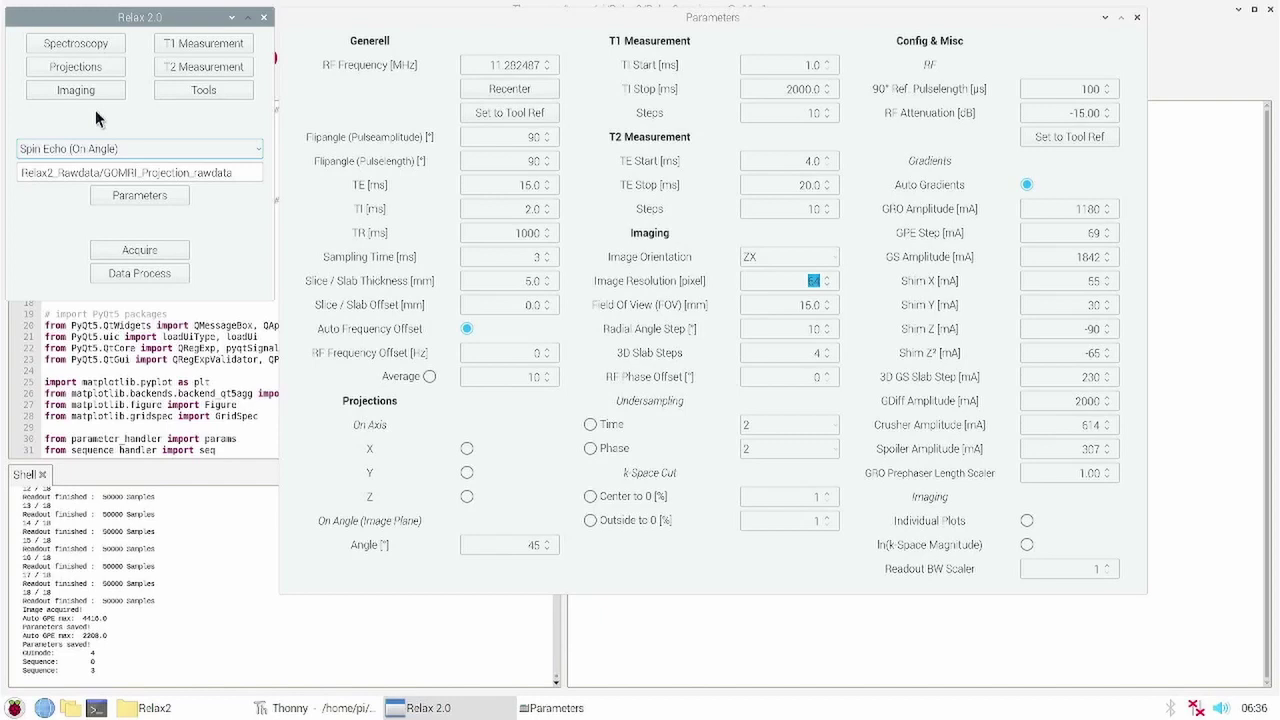
Acquire and process an image with the 2D Radial SE (Full) imaging sequence, and enlarge its plot.
click(96, 92)
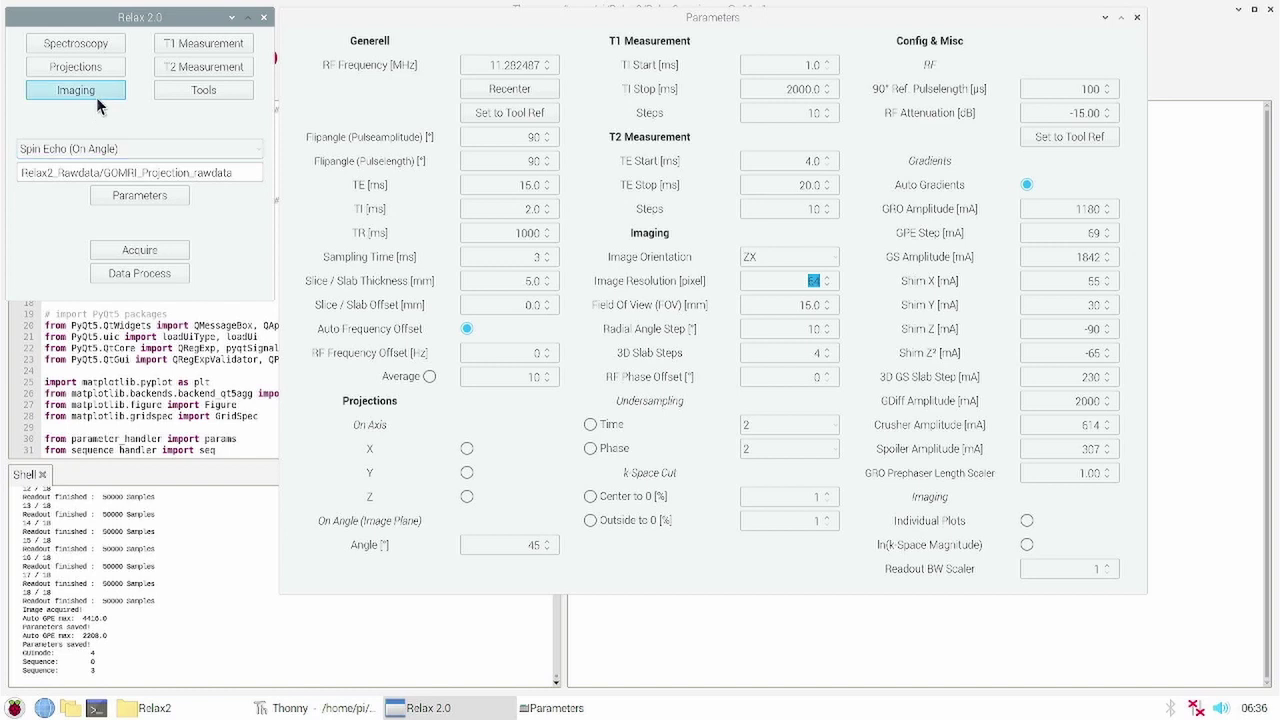
click(86, 151)
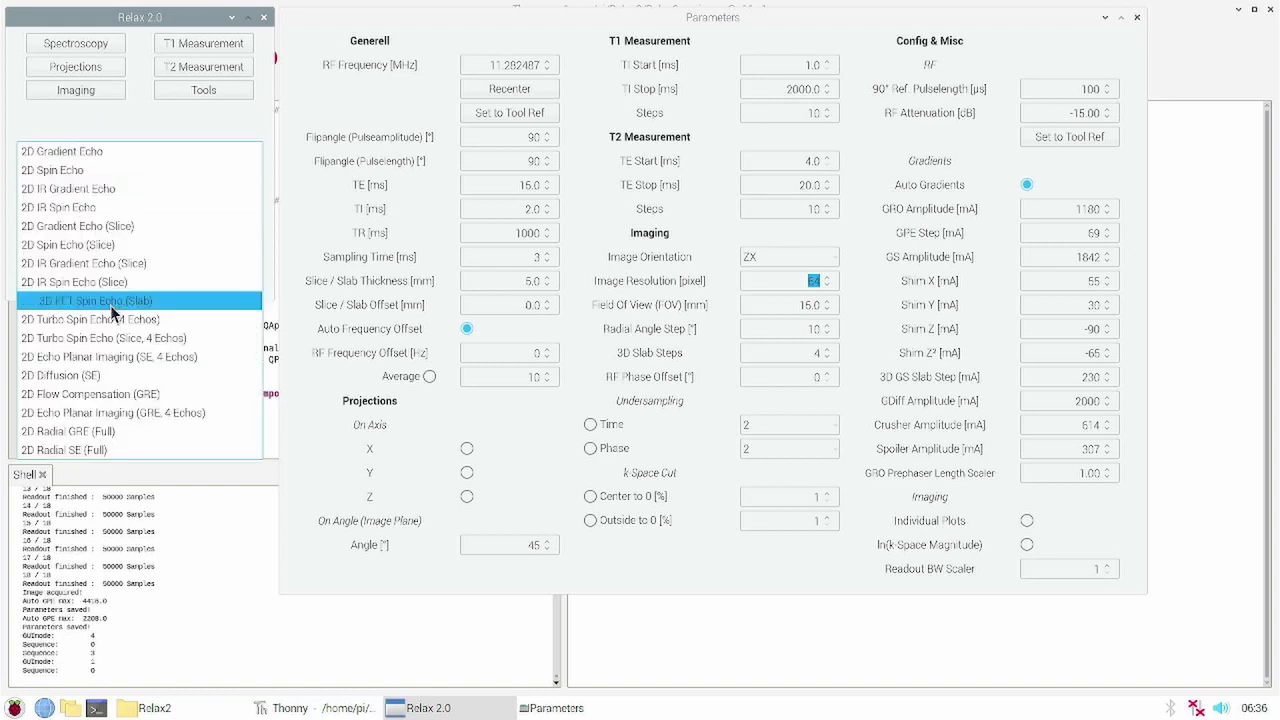
click(106, 451)
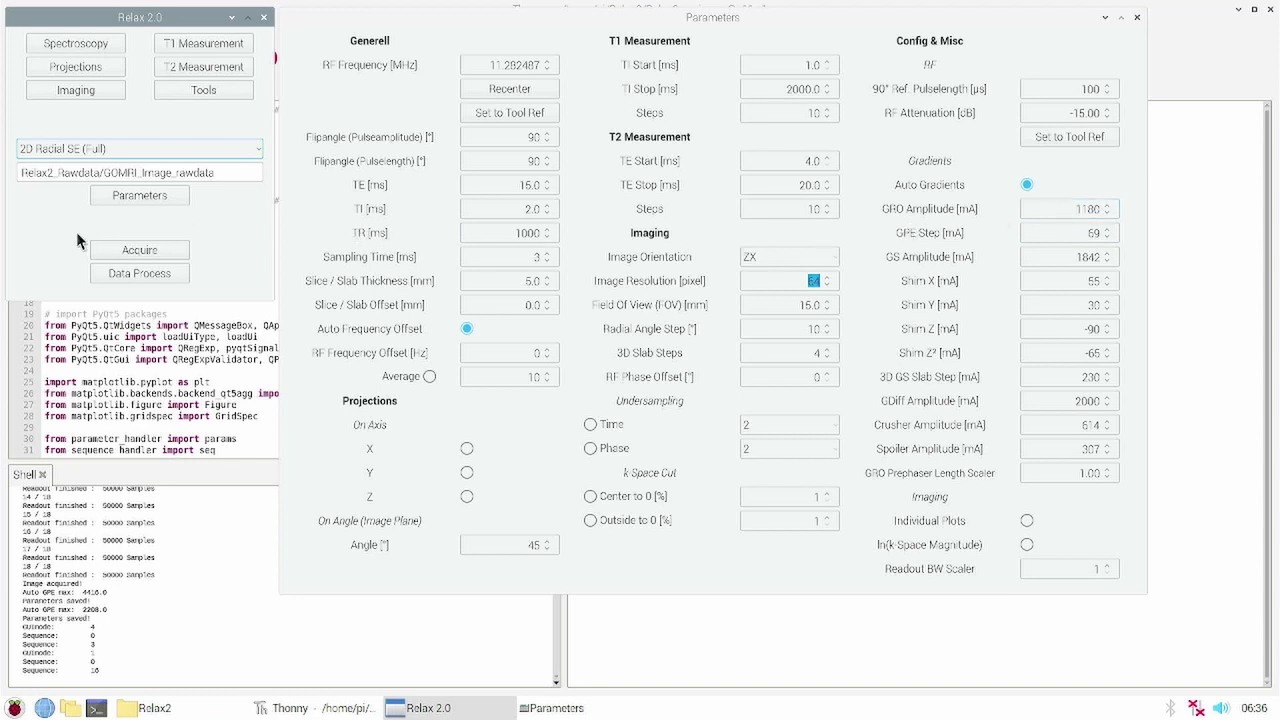
click(130, 251)
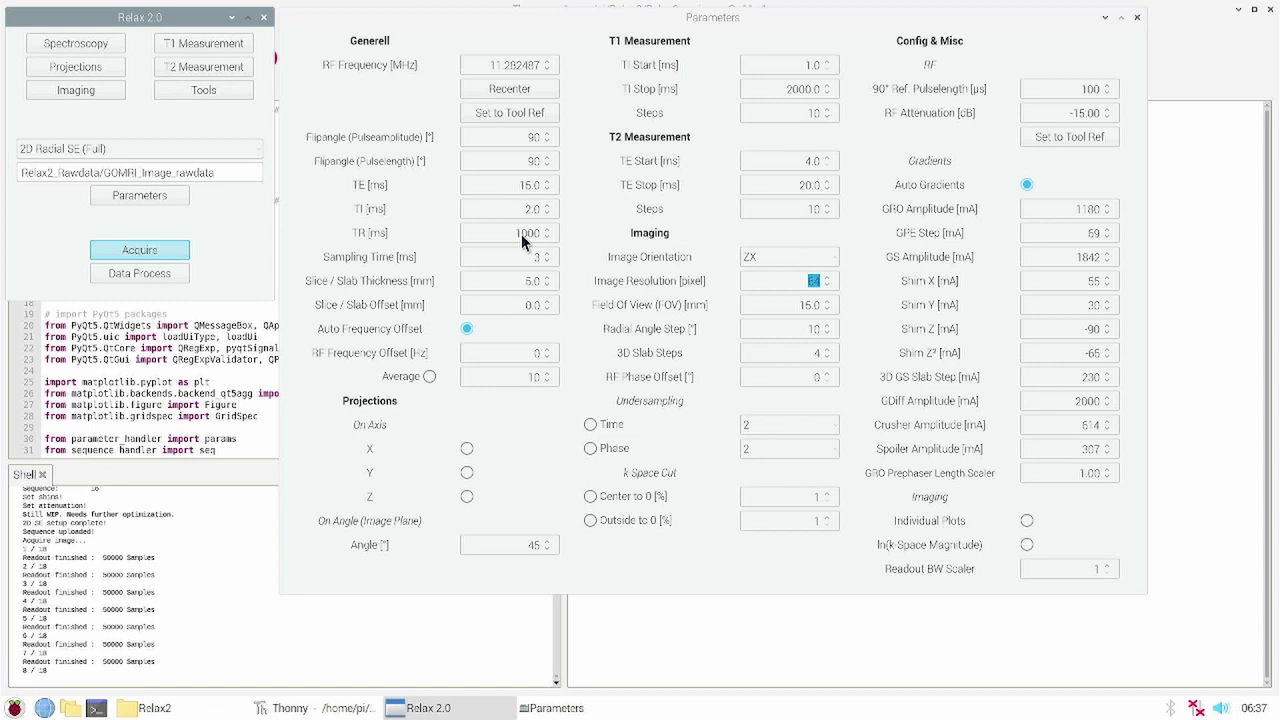
click(140, 273)
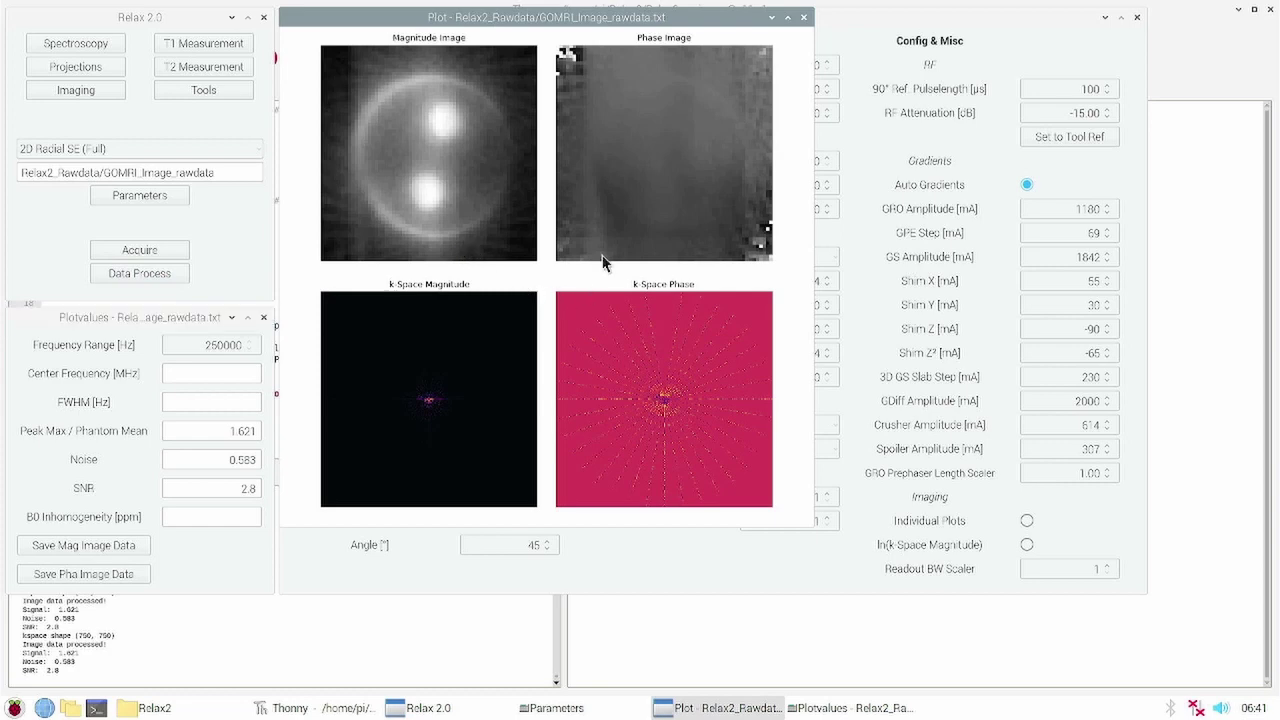
click(785, 18)
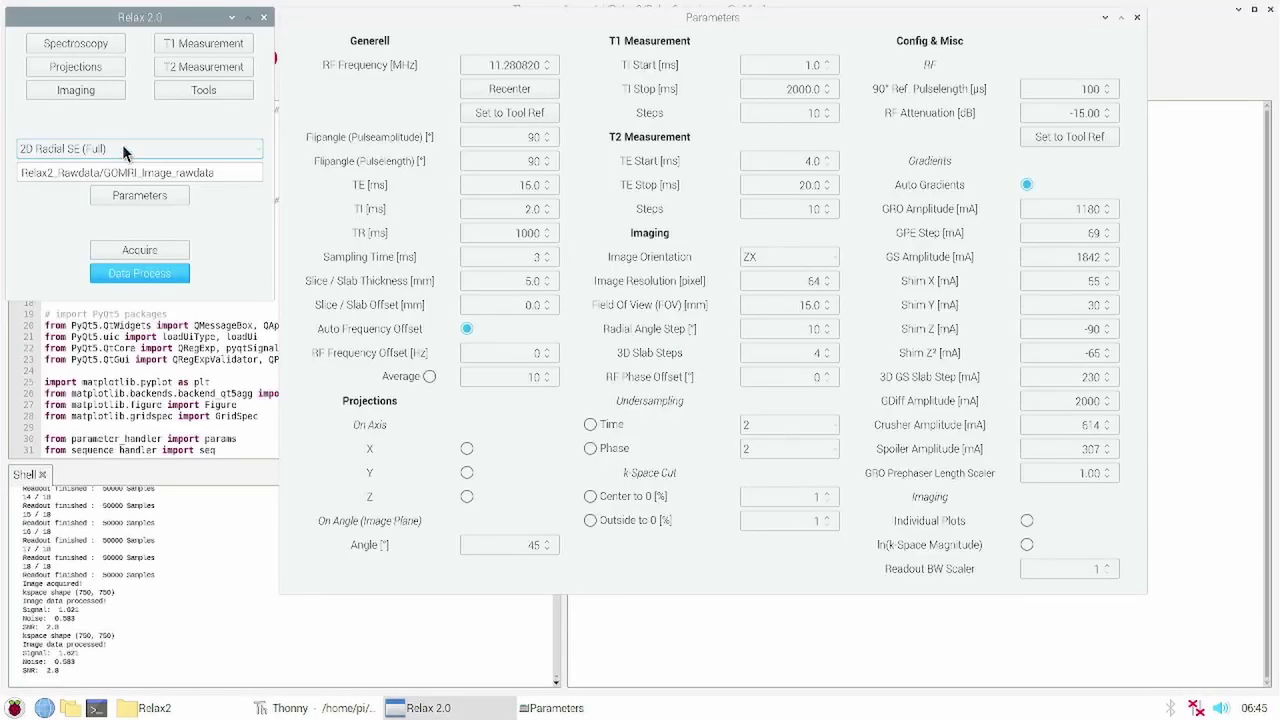
Choose the 2D Spin Echo imaging sequence and set the sampling time to 10 ms.
click(116, 154)
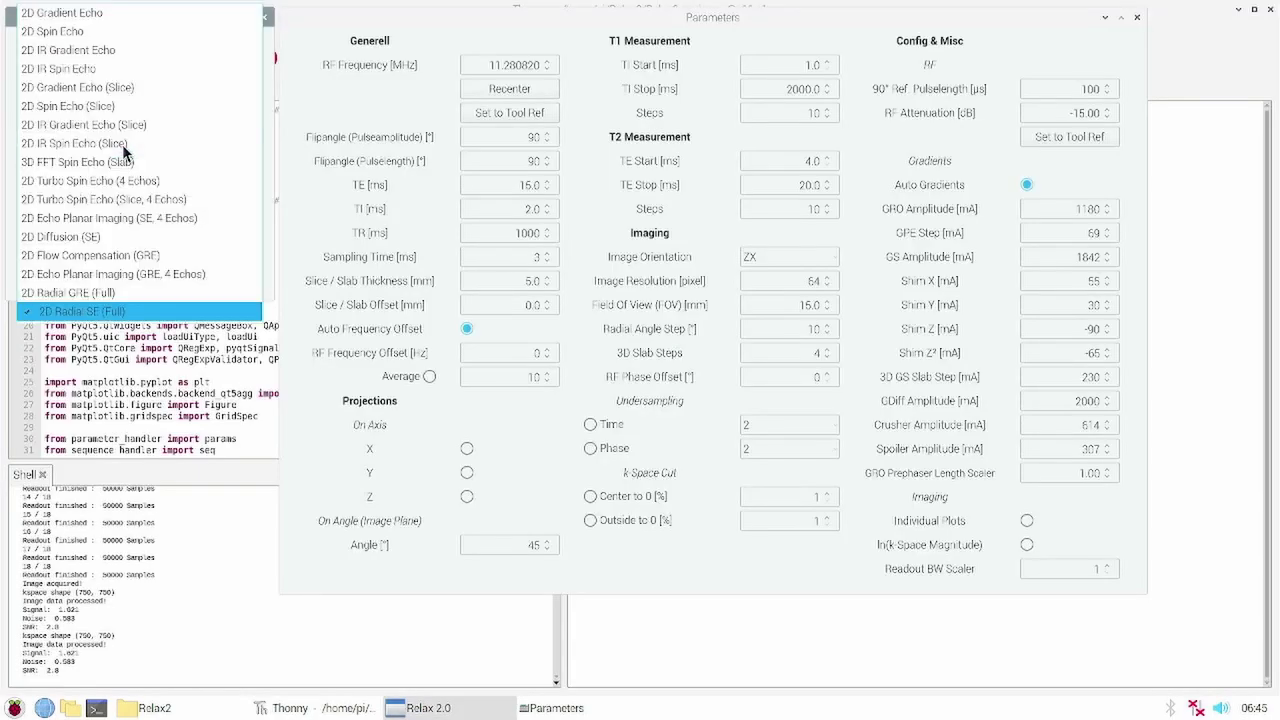
click(76, 42)
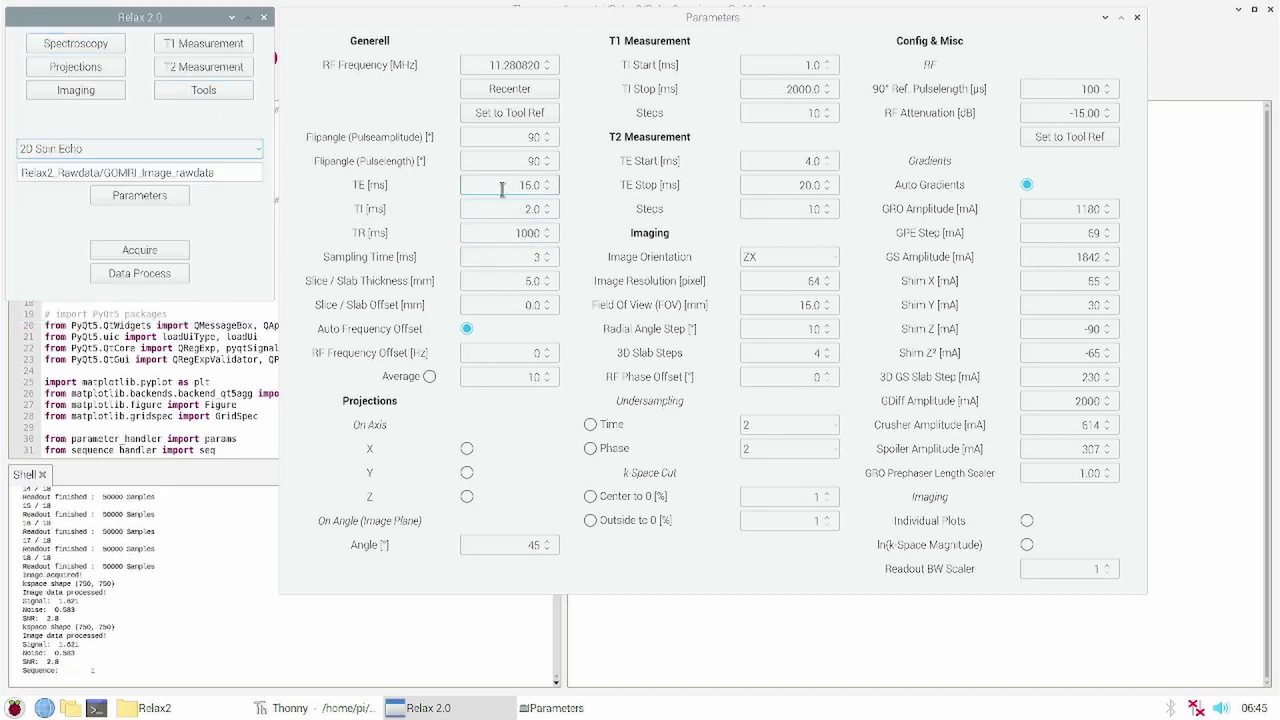
double_click(531, 258)
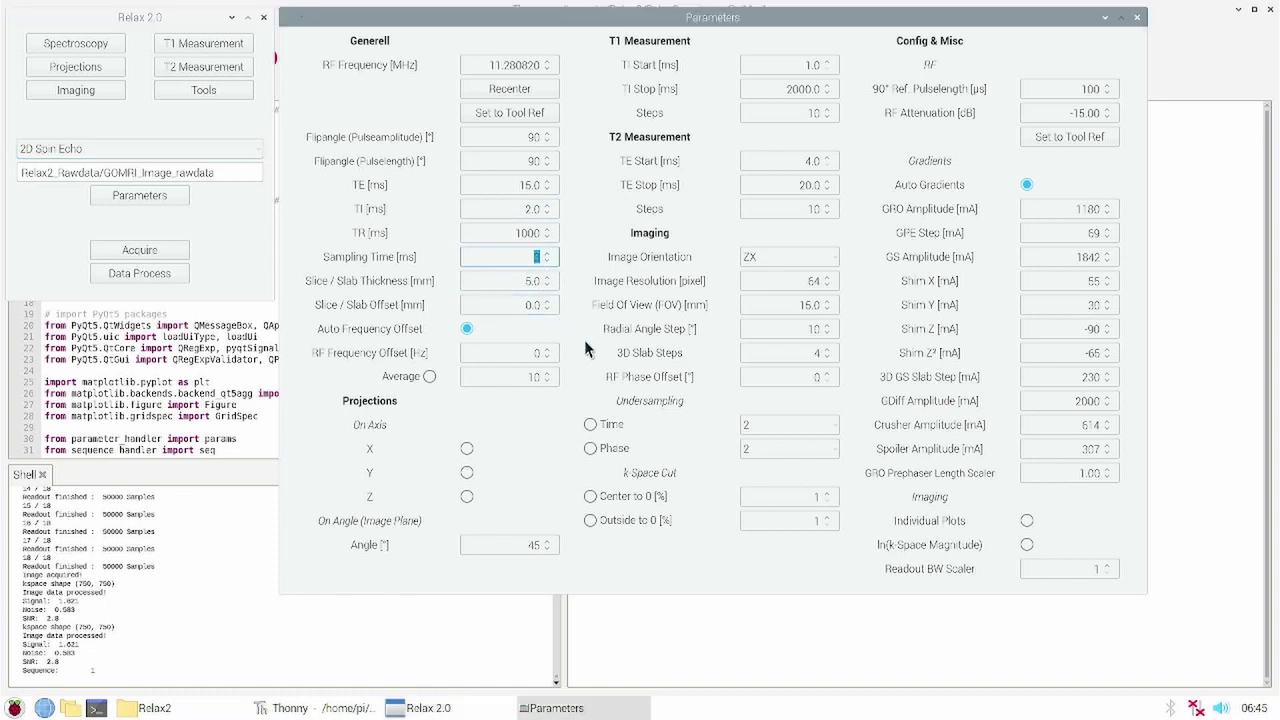
text(10)
key(Return)
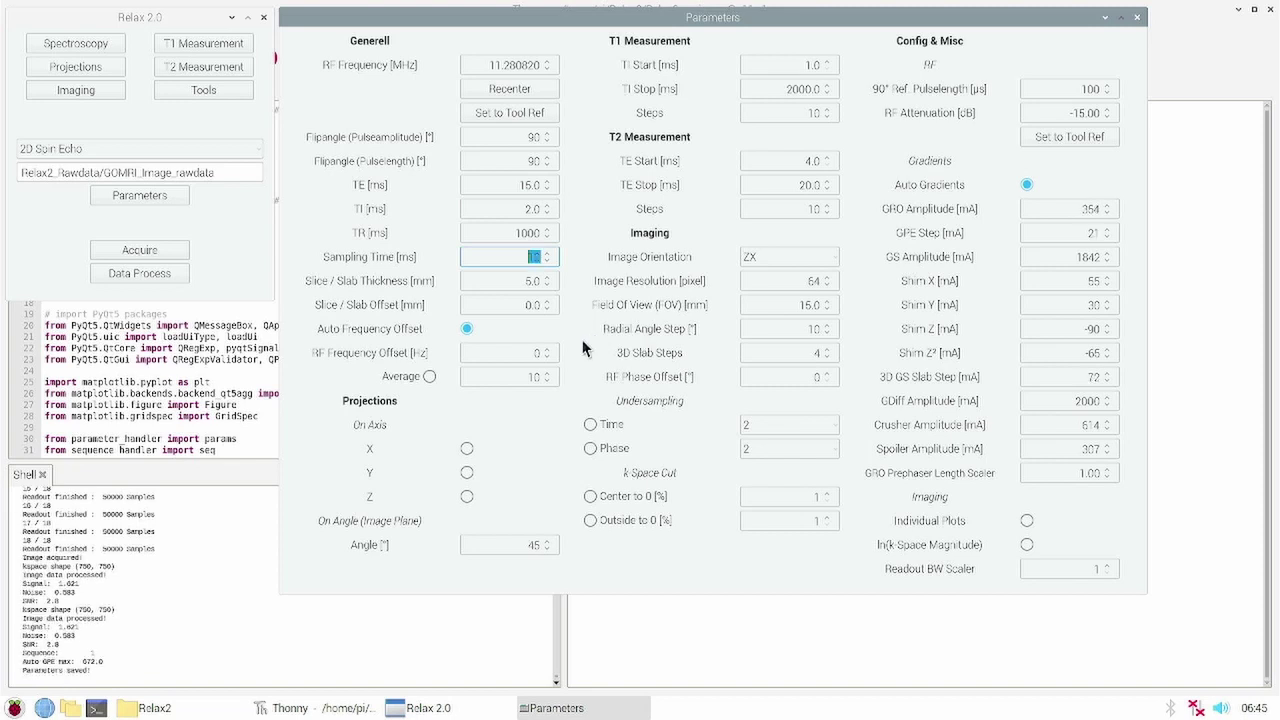
click(802, 286)
key(BackSpace)
key(BackSpace)
text(8)
click(1079, 208)
click(1098, 233)
Acquire and process the 2D Spin Echo image, and enlarge its plot.
click(140, 250)
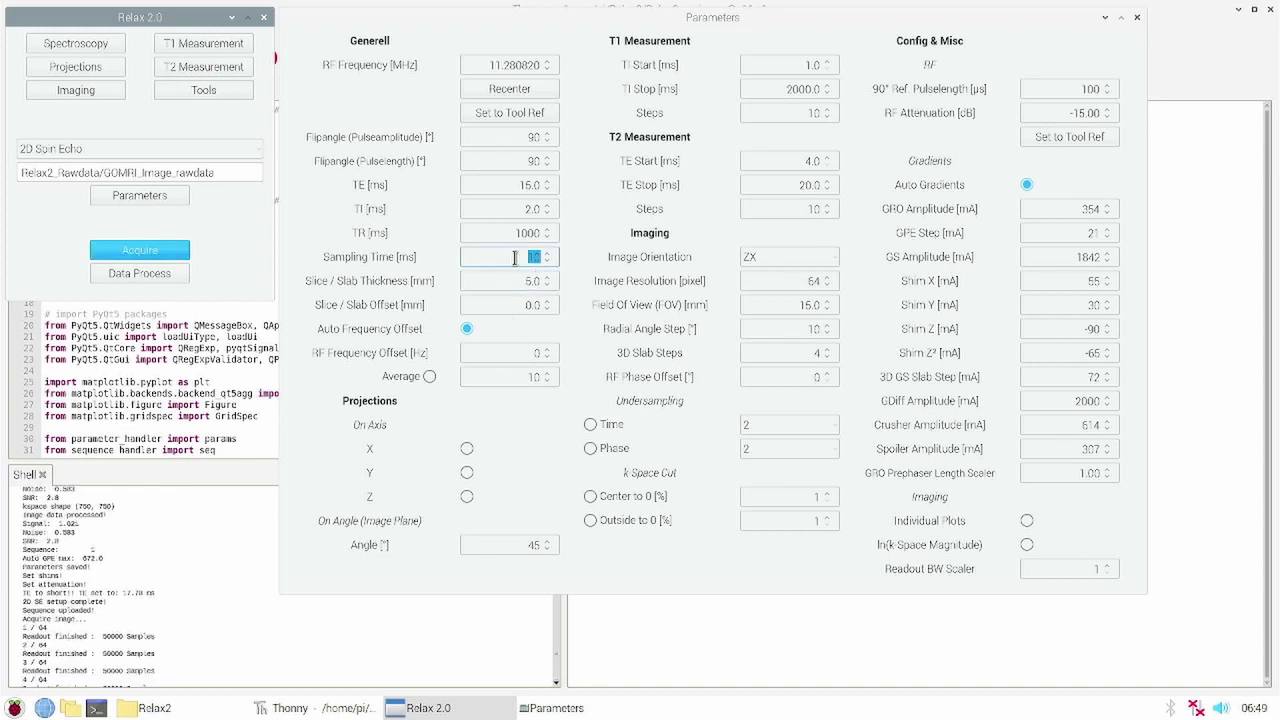
click(514, 188)
click(167, 281)
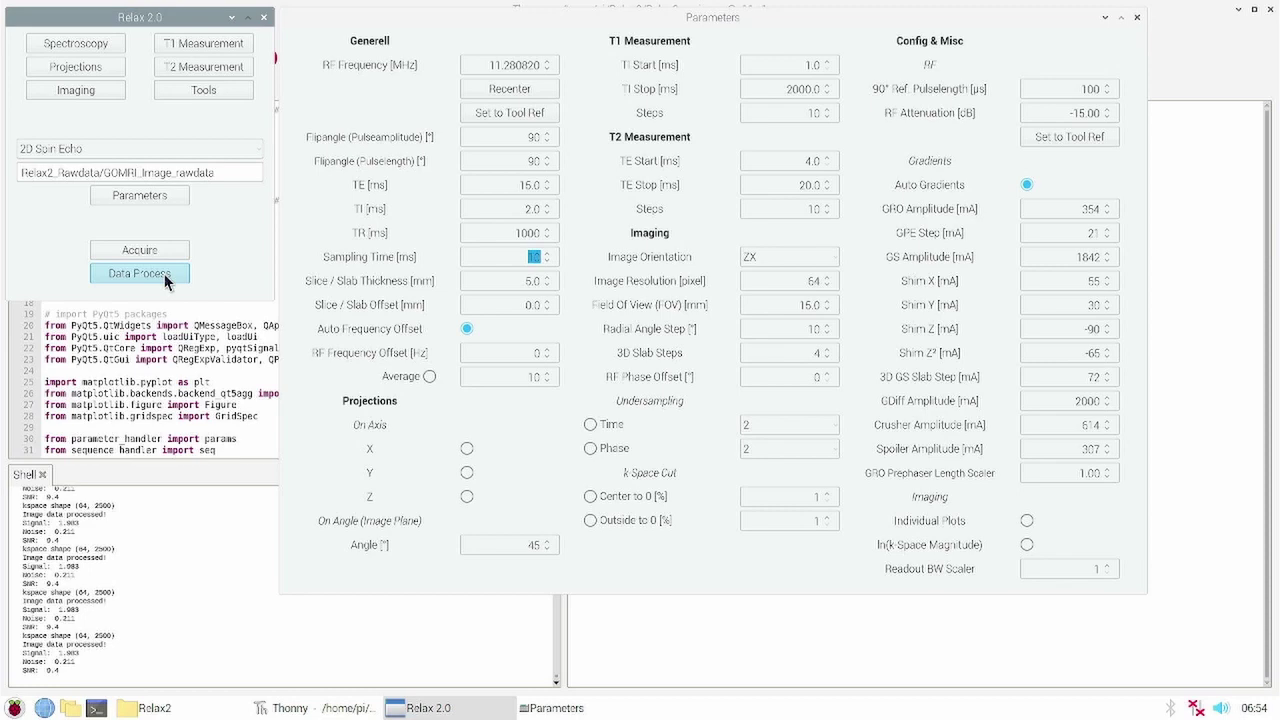
click(167, 281)
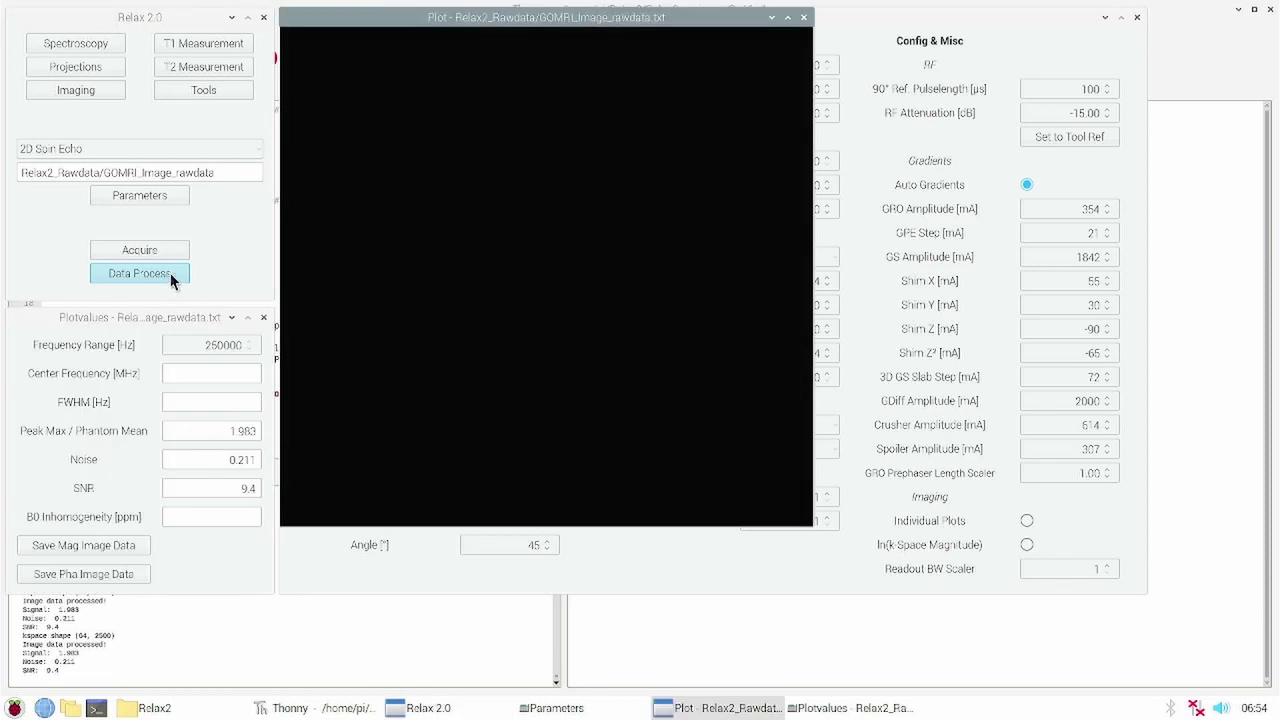
click(788, 17)
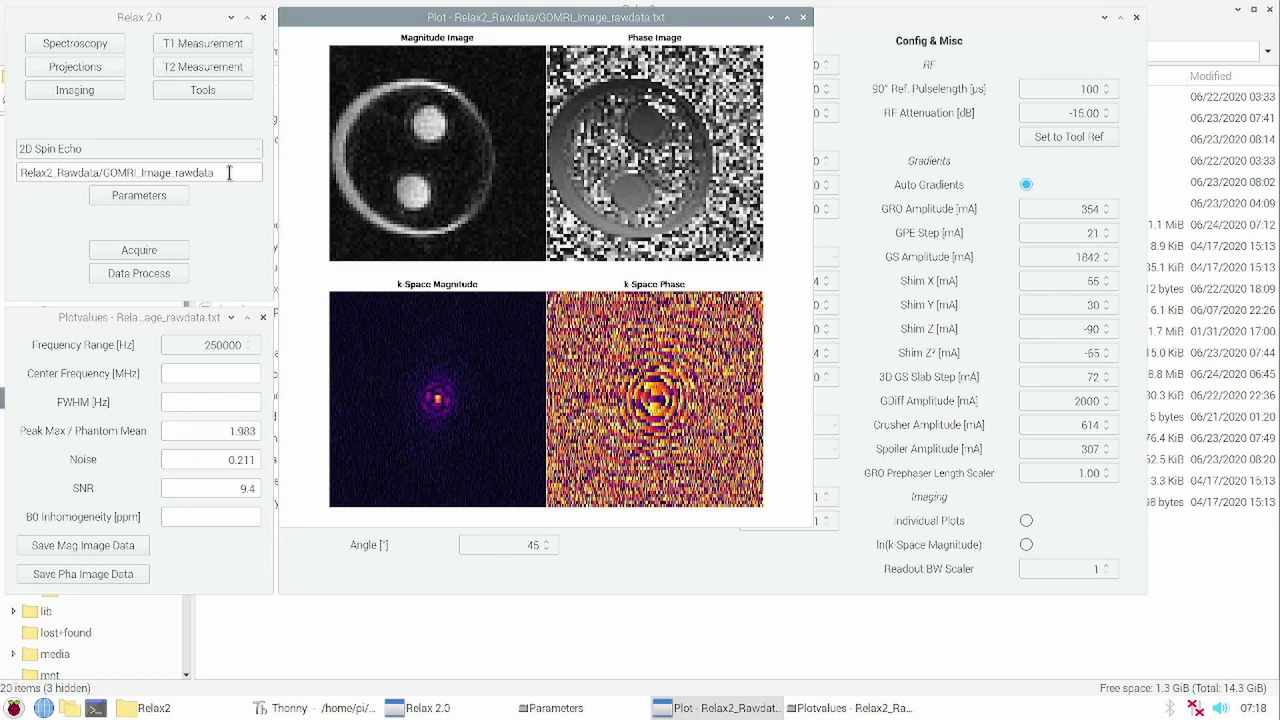
Switch to the file manager and open the Relax2_Rawdata folder to examine the raw data files.
click(194, 713)
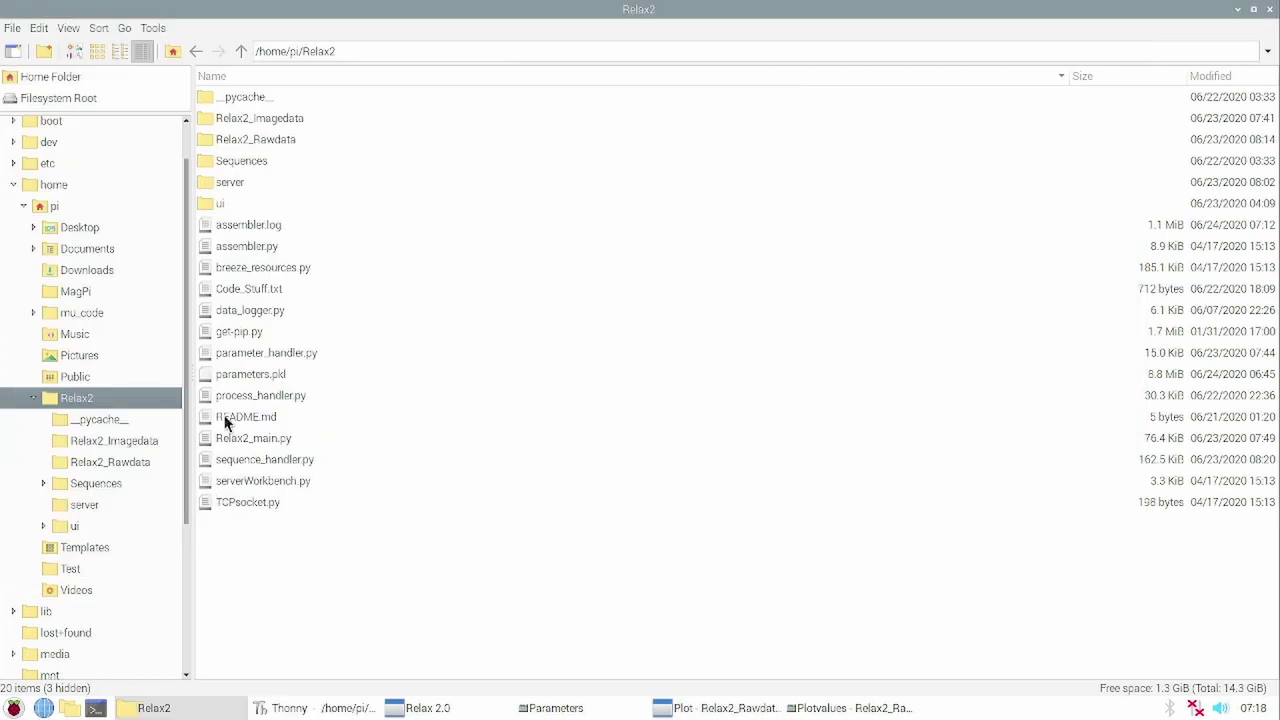
double_click(278, 145)
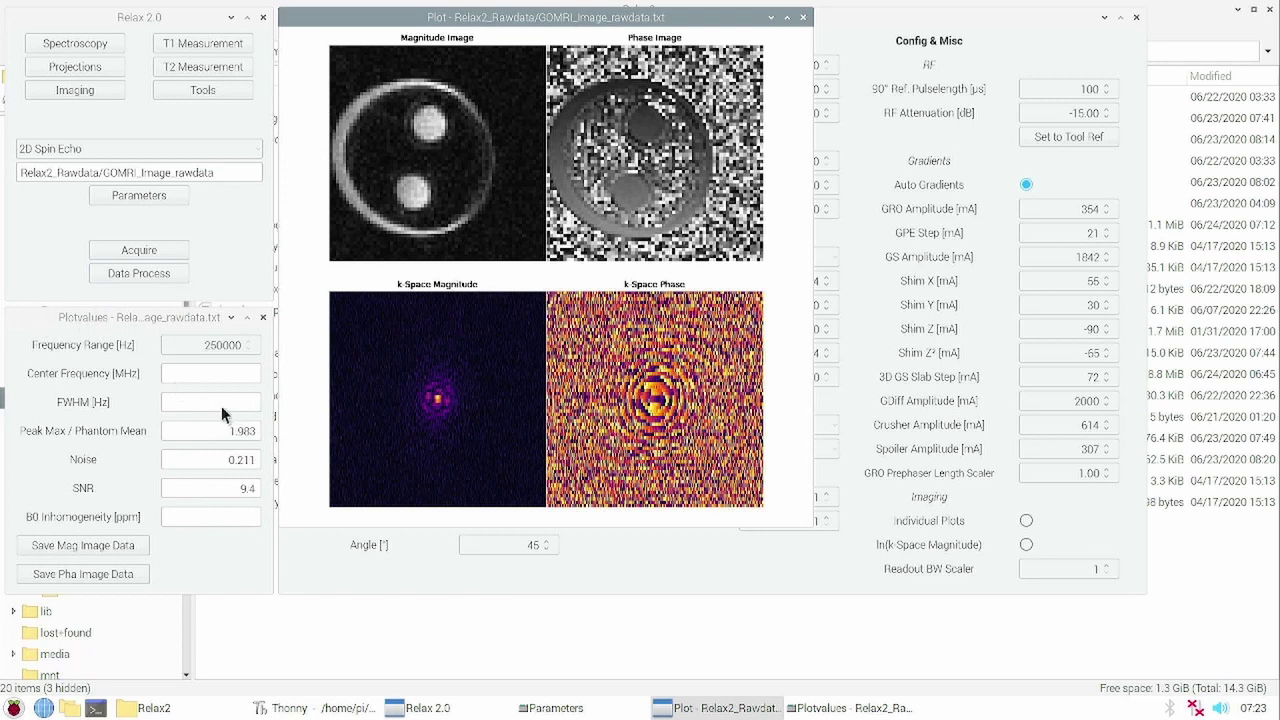
Save the magnitude and phase image data, and open the Relax2_Imagedata folder in the file manager.
click(84, 553)
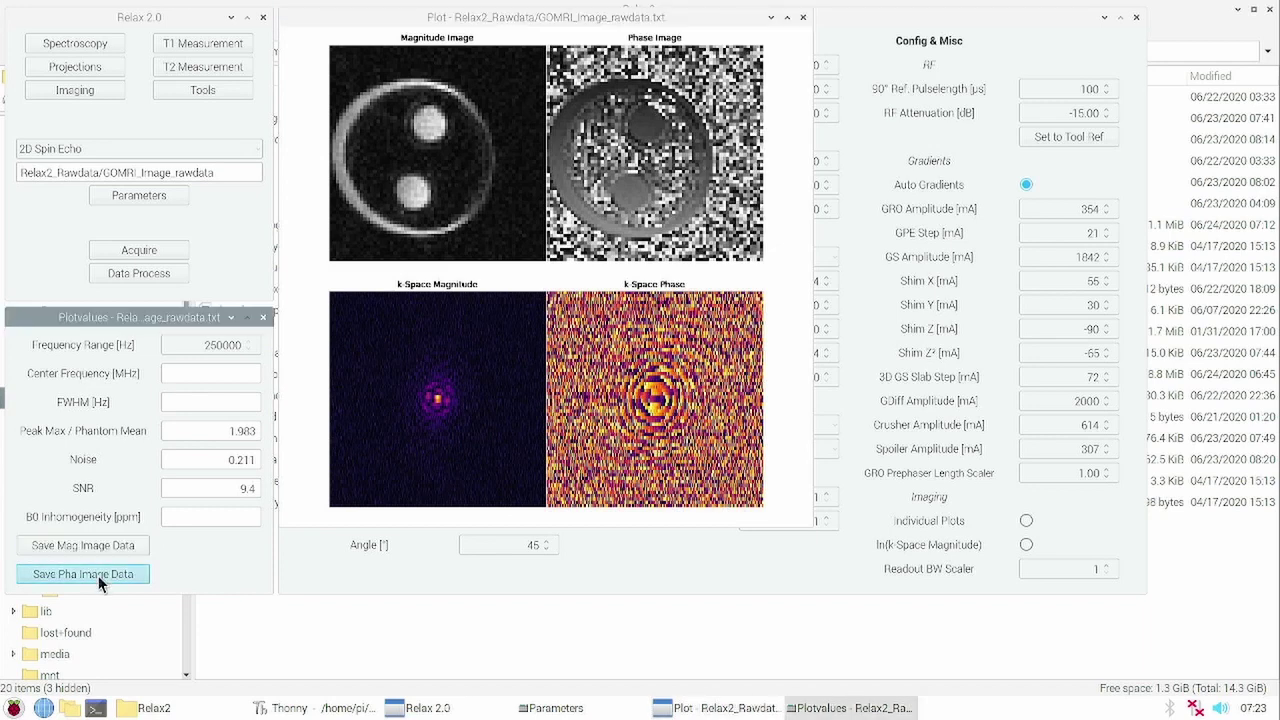
click(198, 714)
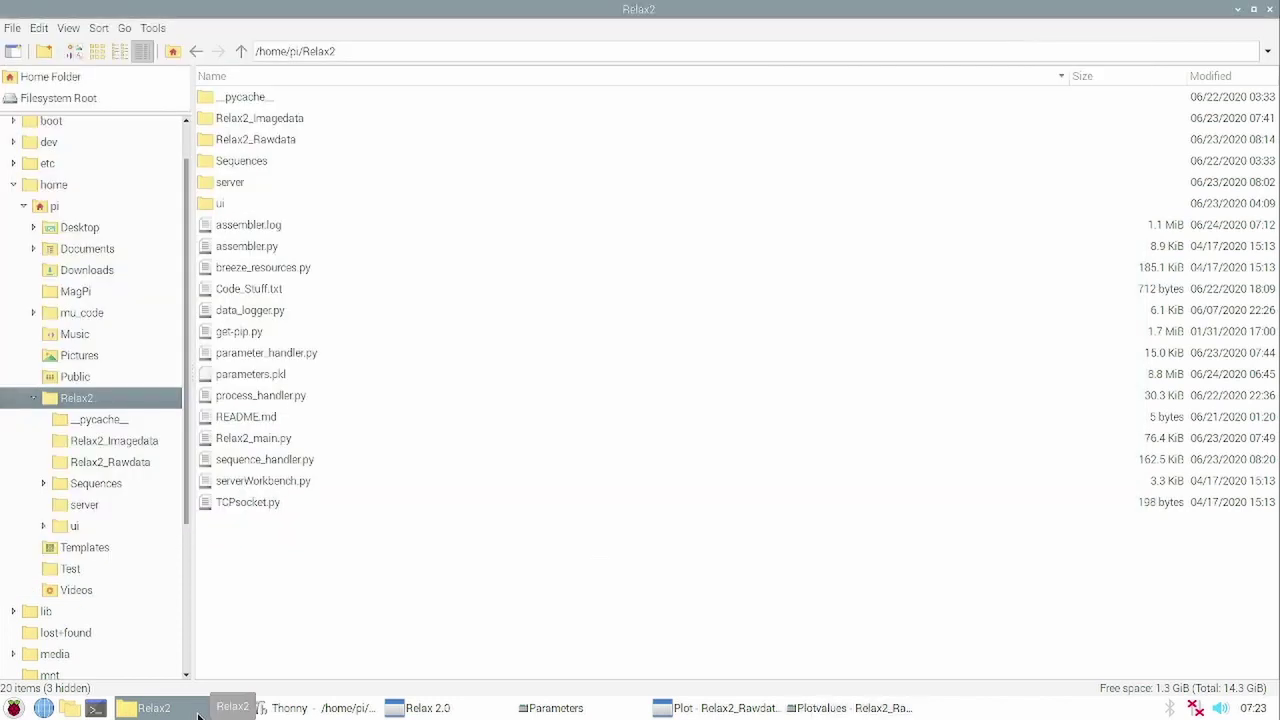
click(264, 126)
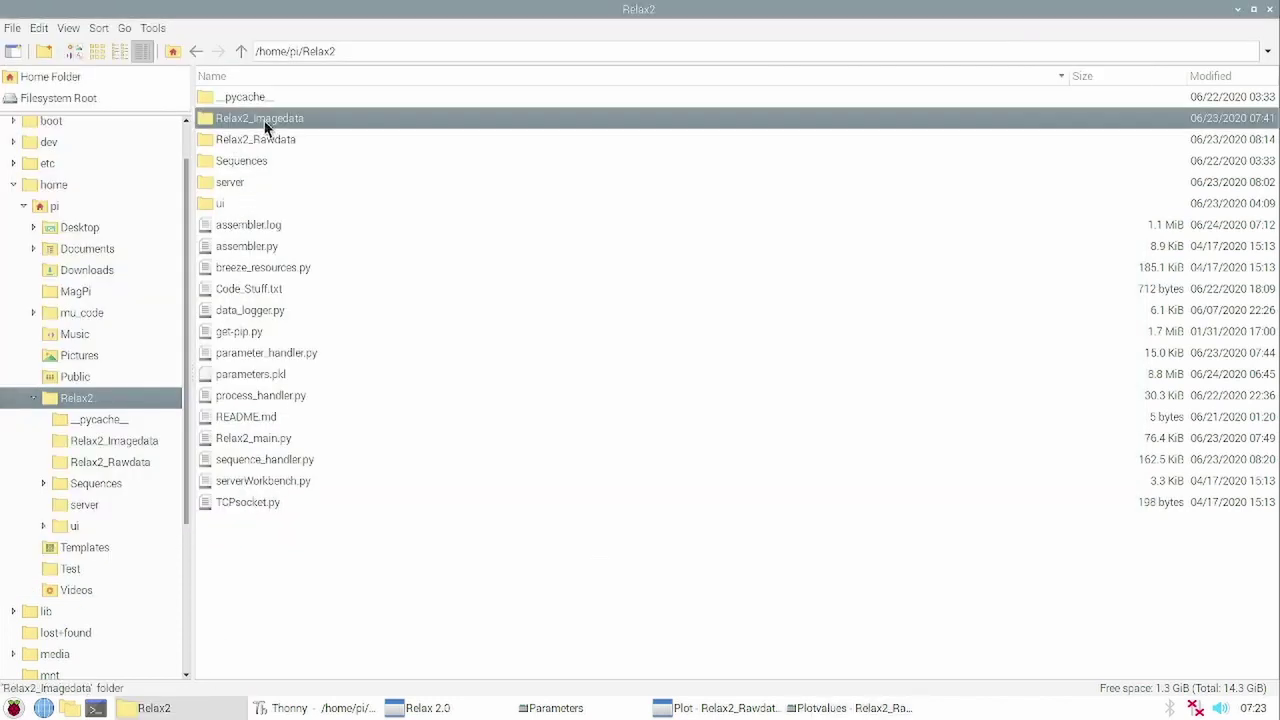
double_click(264, 126)
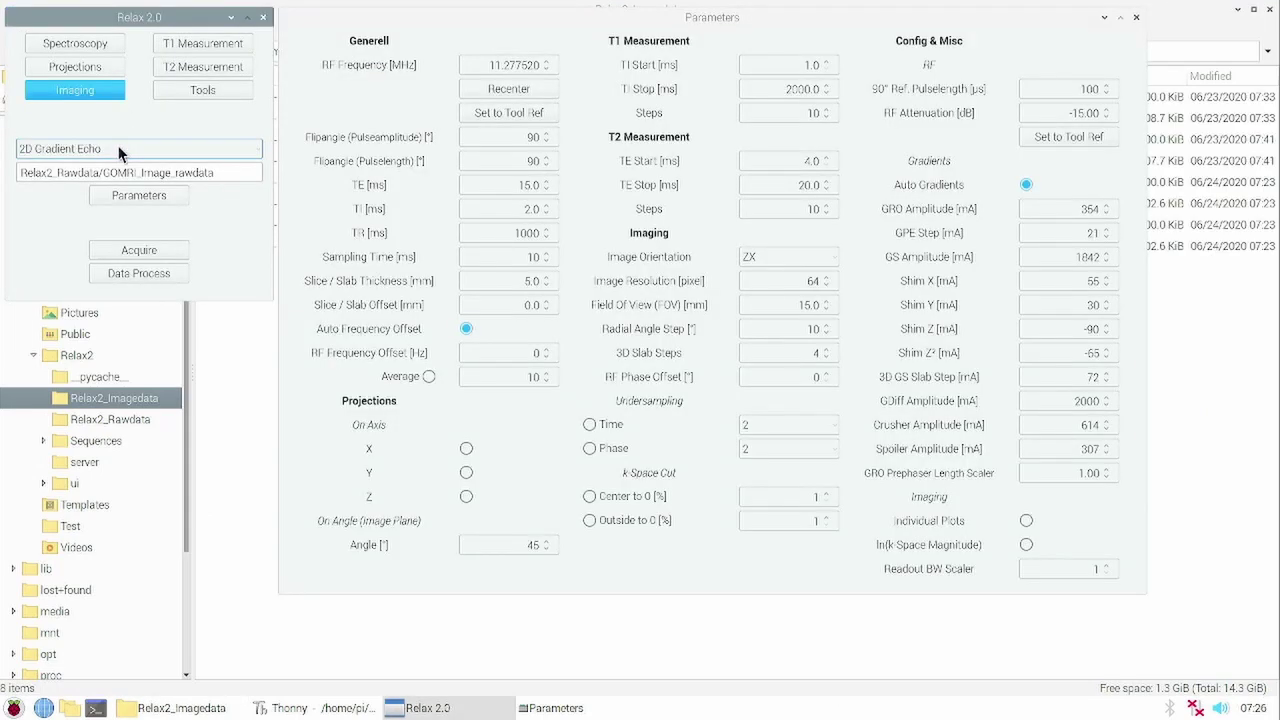
Acquire and process a 2D Turbo Spin Echo (4 Echos) image with TE 7 ms and a sampling time of 4 ms.
click(118, 152)
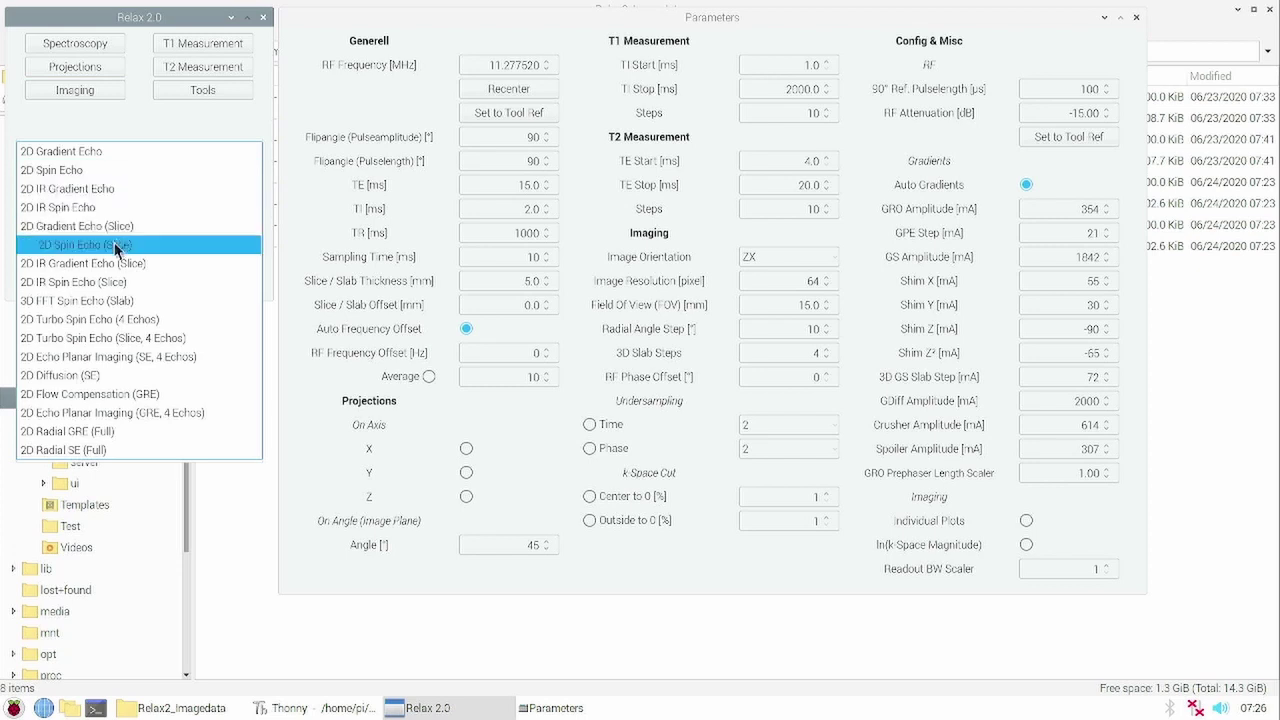
click(109, 319)
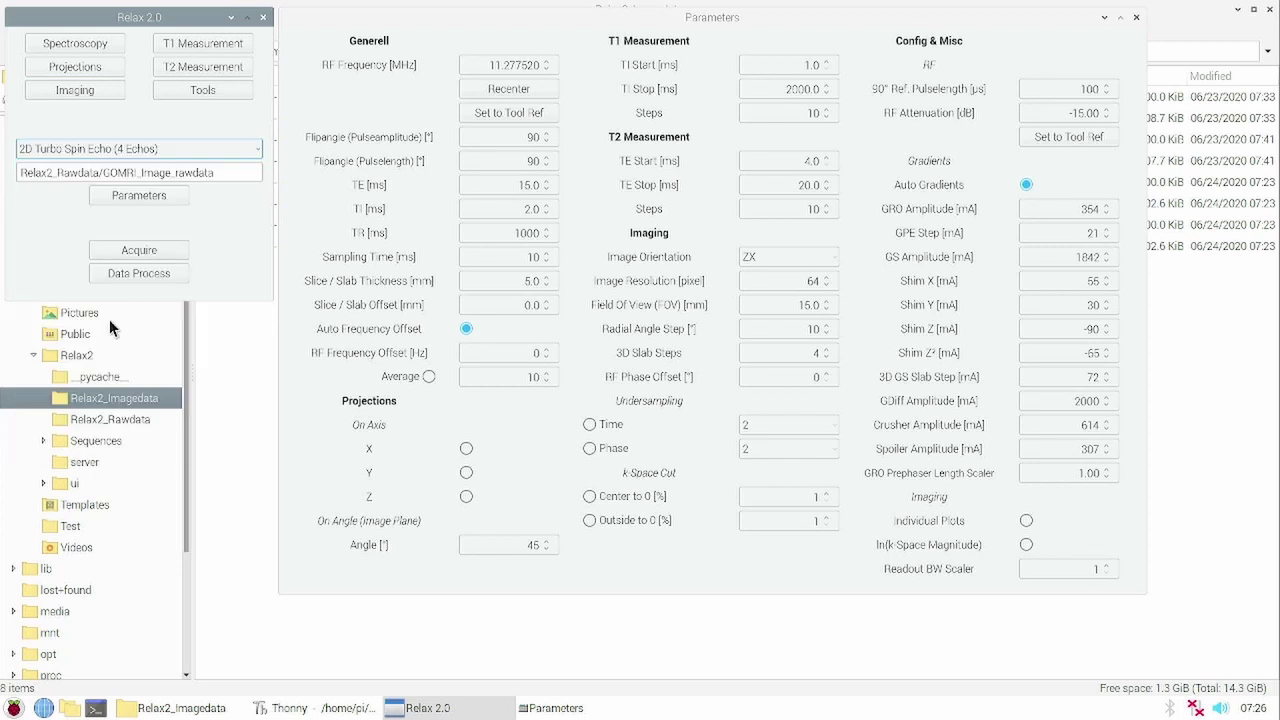
click(147, 259)
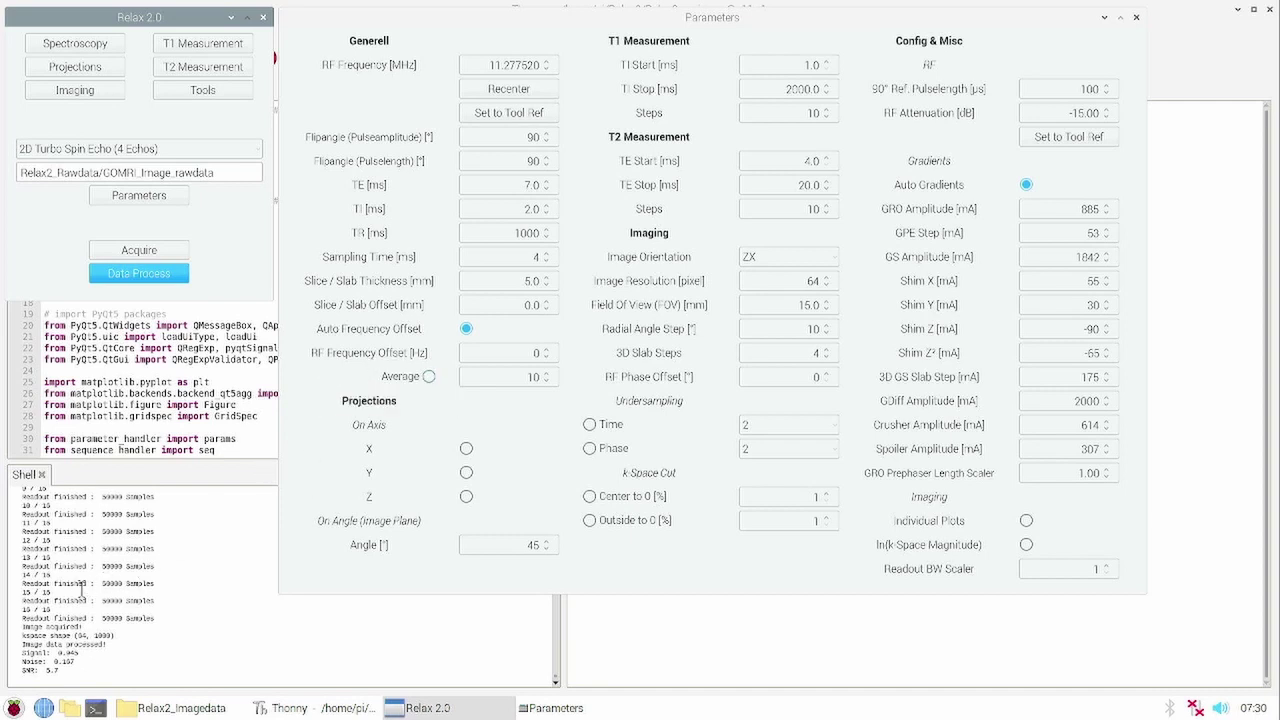
click(818, 283)
click(140, 276)
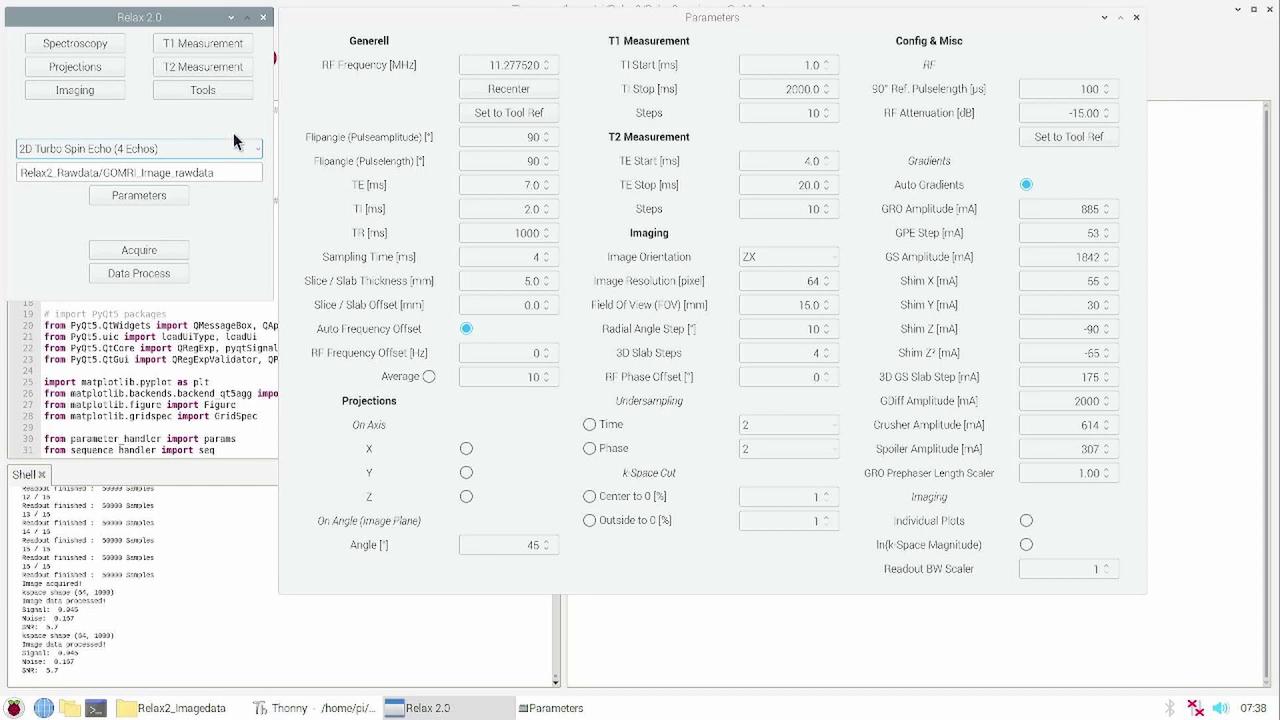
Open the list of imaging sequences.
click(236, 147)
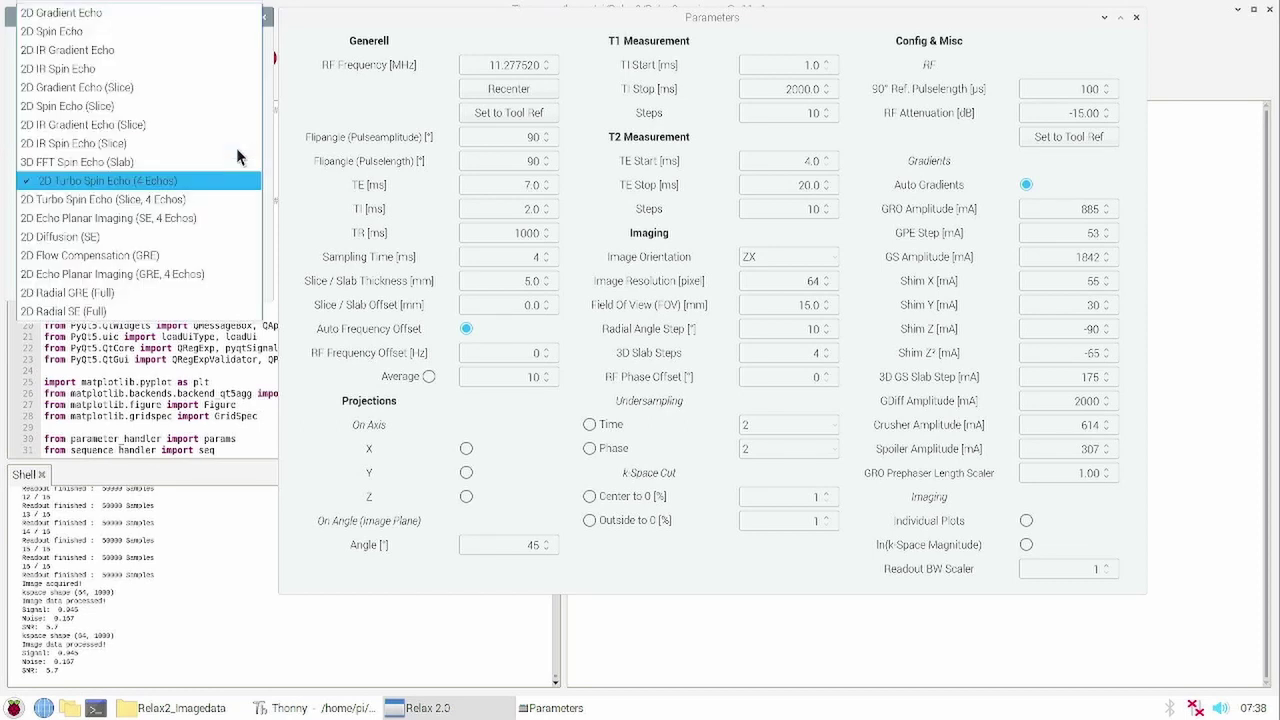